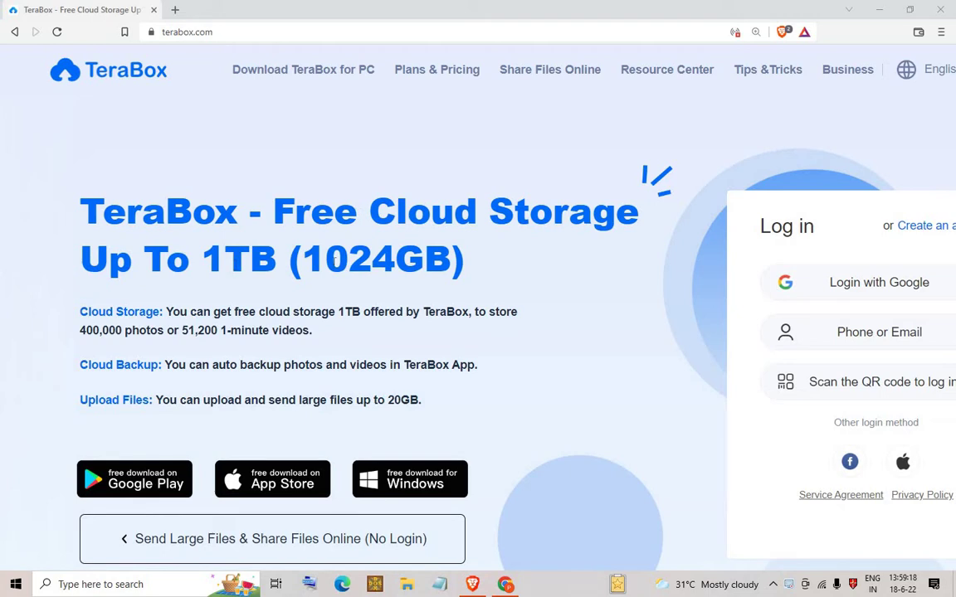
Highlight the 1024GB, 400,000 photos and 20GB upload-limit figures on the TeraBox home page.
drag(311, 262, 455, 278)
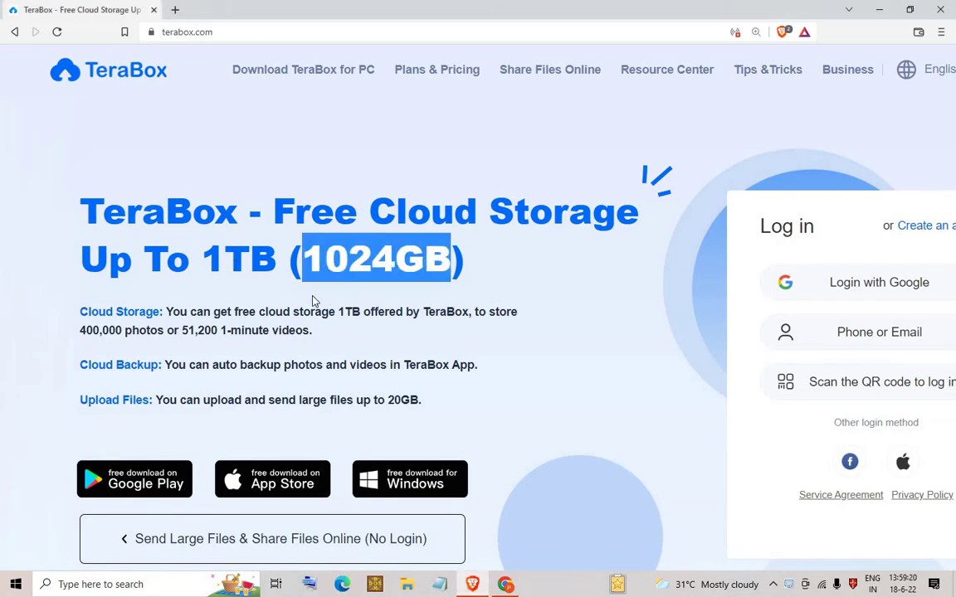
click(269, 308)
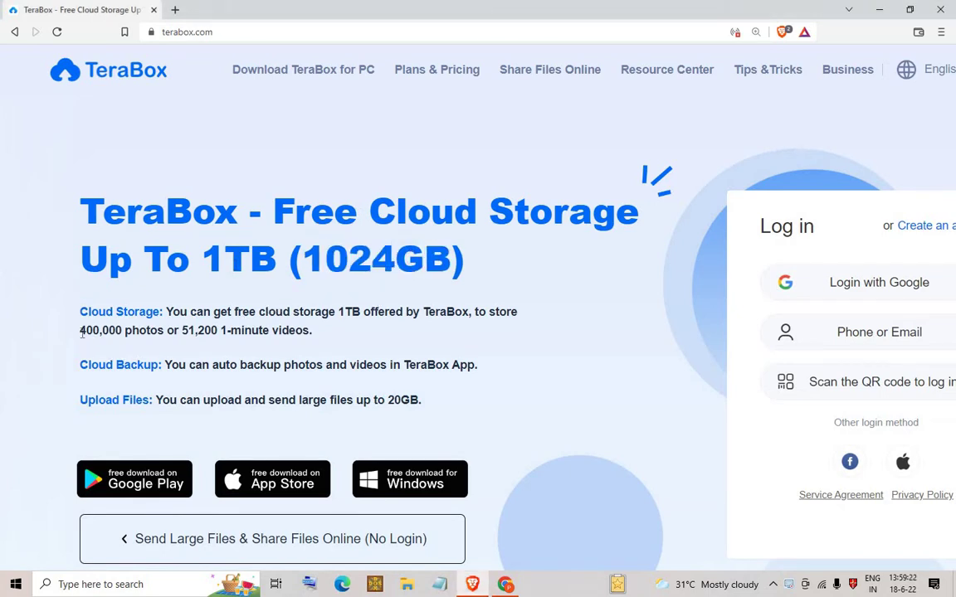
drag(80, 332, 134, 331)
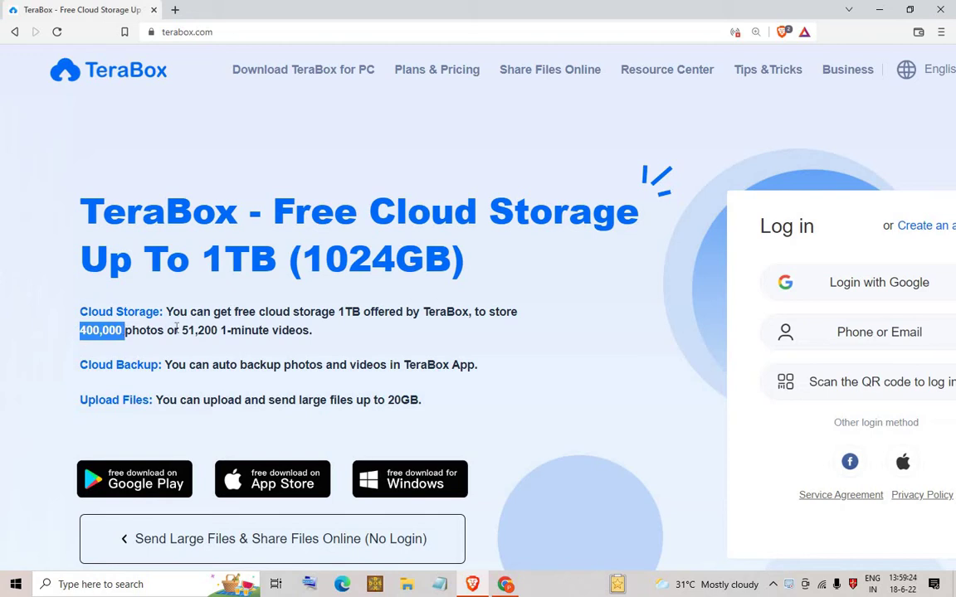
click(133, 330)
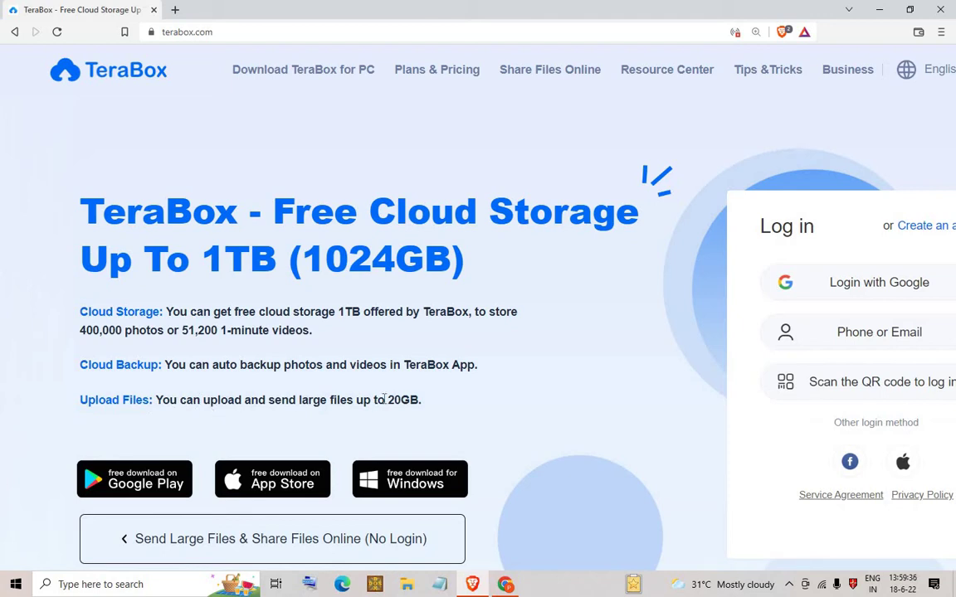
drag(383, 399, 434, 403)
click(439, 345)
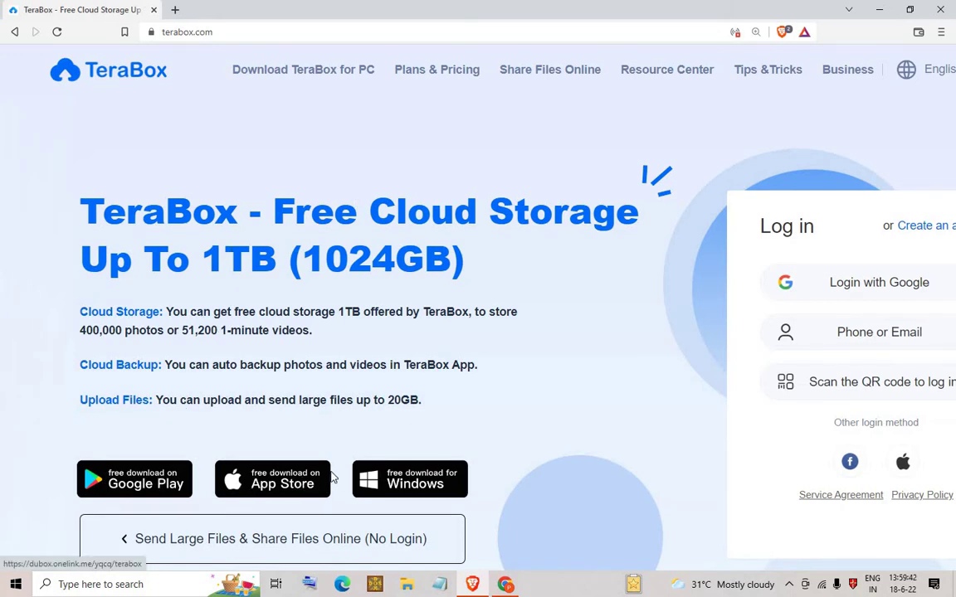
scroll(160, 470, down, 1)
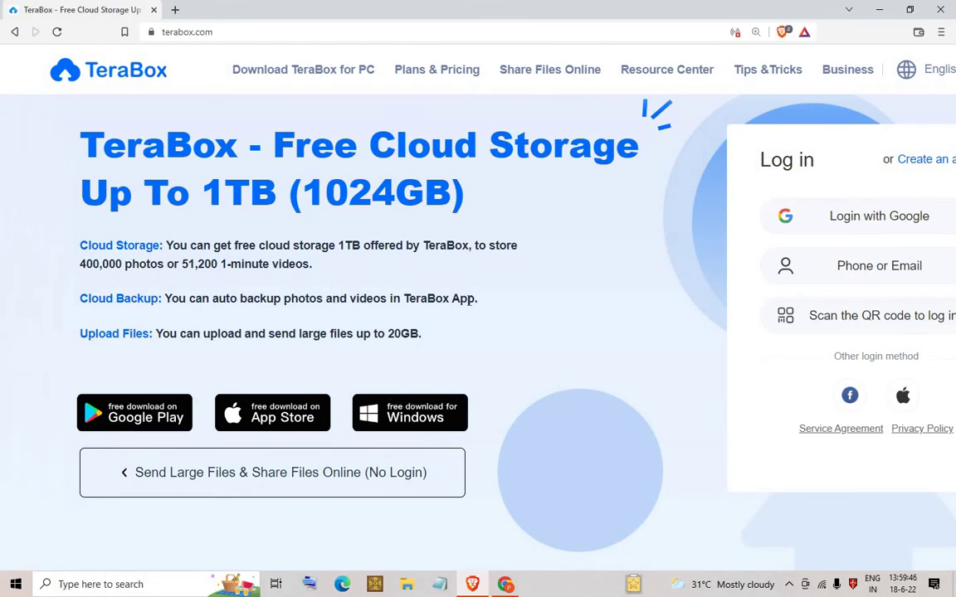
scroll(469, 301, up, 1)
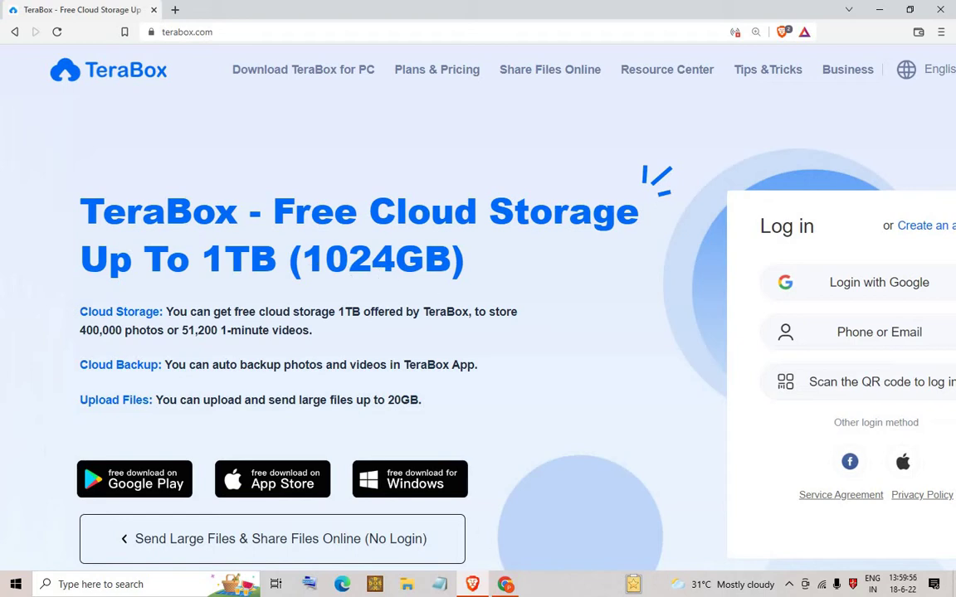
Zoom the home page out one step and bring up the signed-in All files list.
click(505, 585)
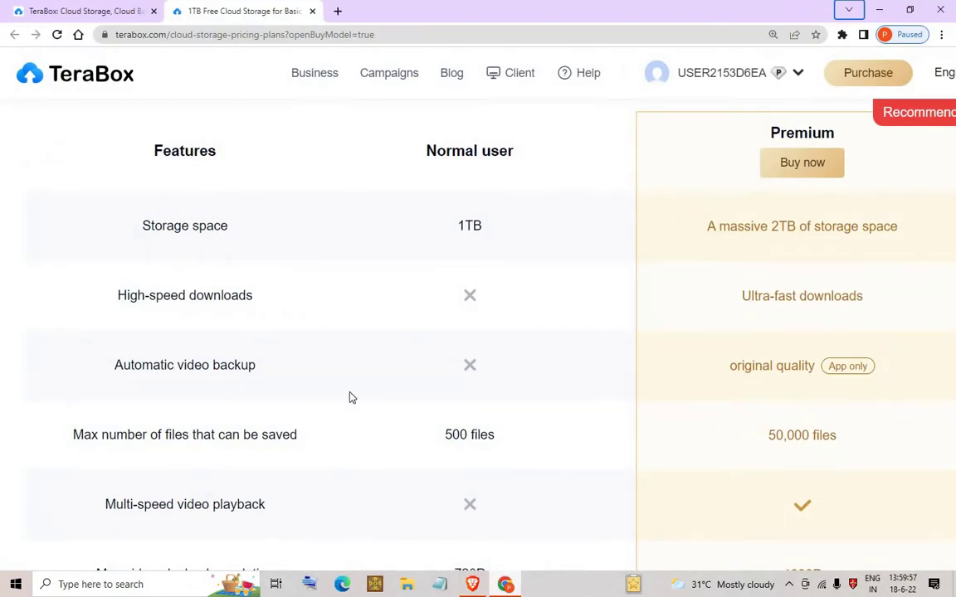
click(64, 8)
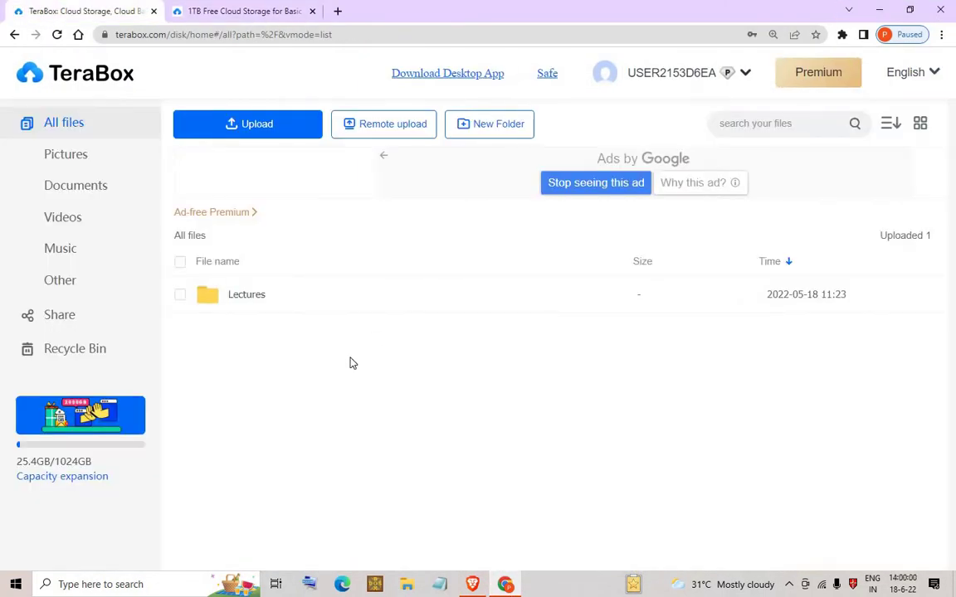
click(471, 585)
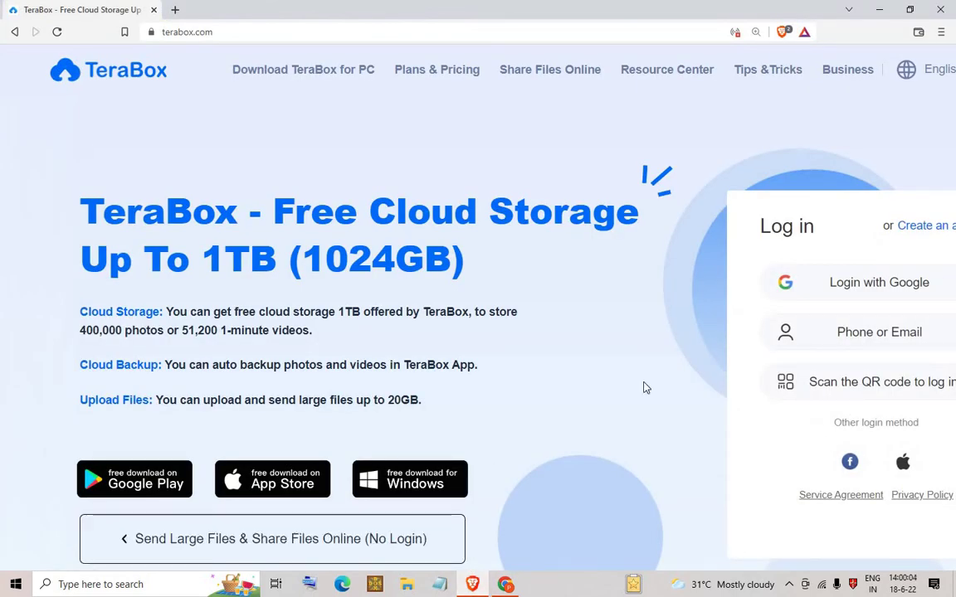
key(ctrl+minus)
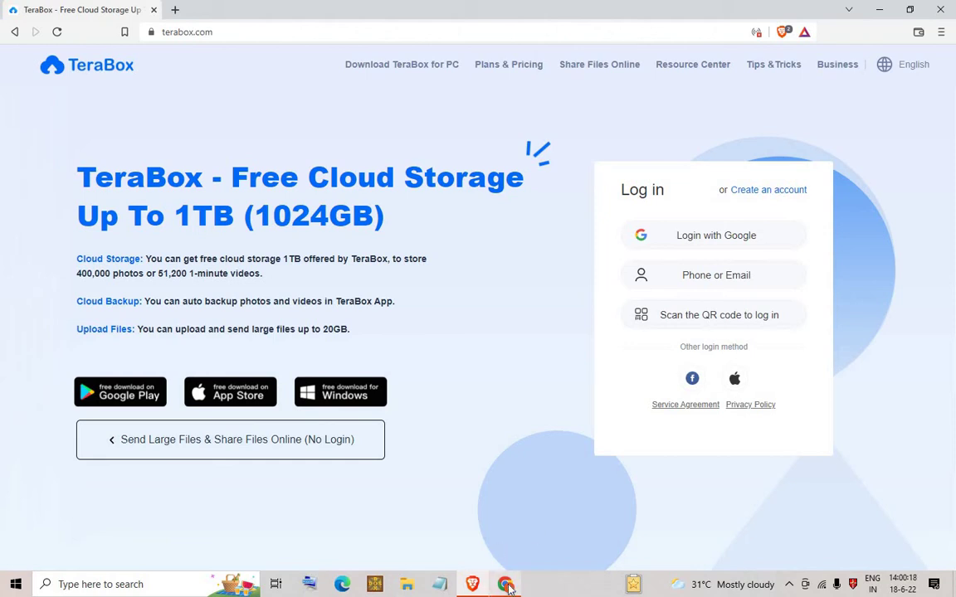
mouse_move(505, 584)
click(461, 497)
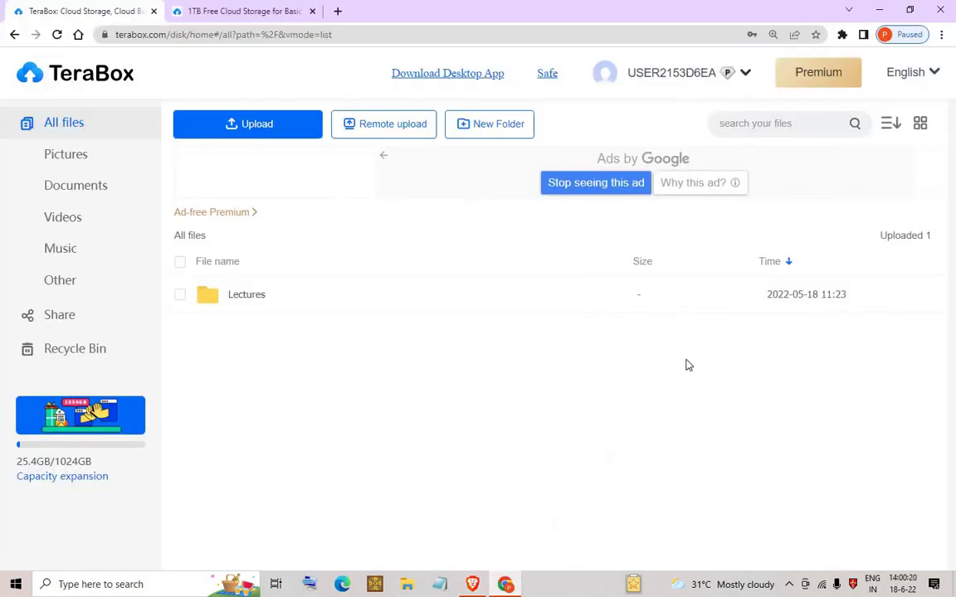
Zoom the page to 150% and highlight the 1024GB total capacity figure.
key(ctrl+plus)
key(ctrl+plus)
key(ctrl+plus)
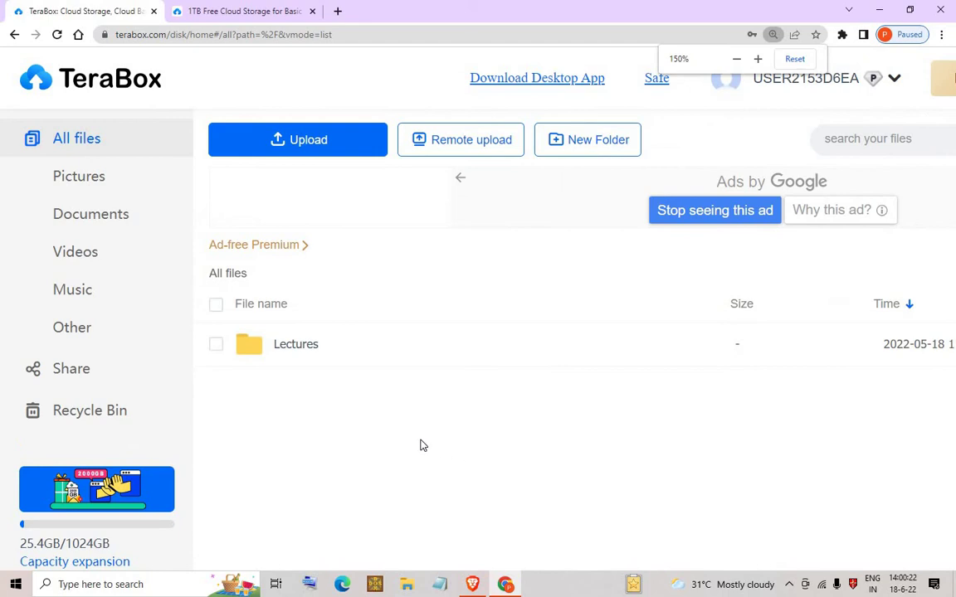
double_click(91, 544)
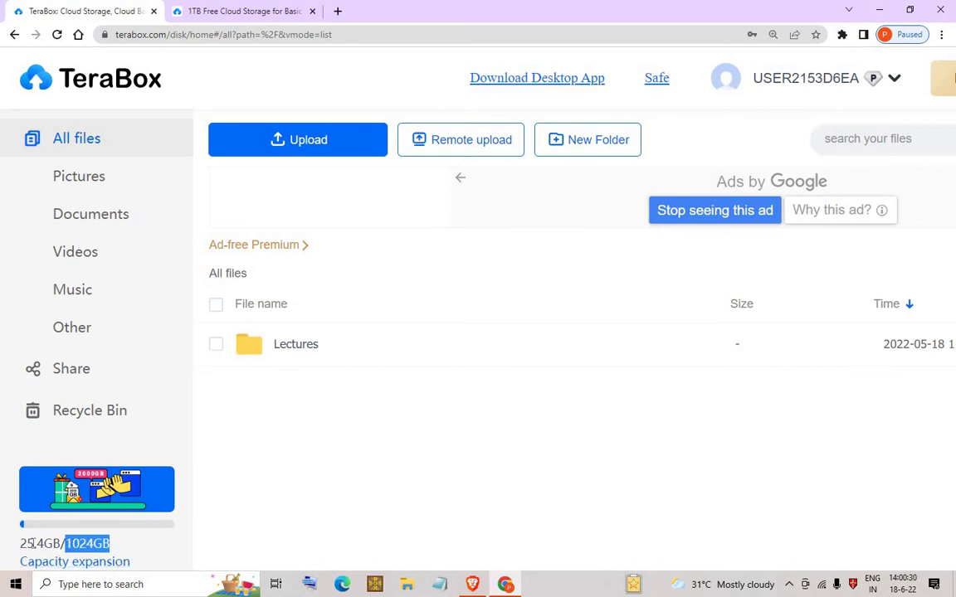
click(107, 542)
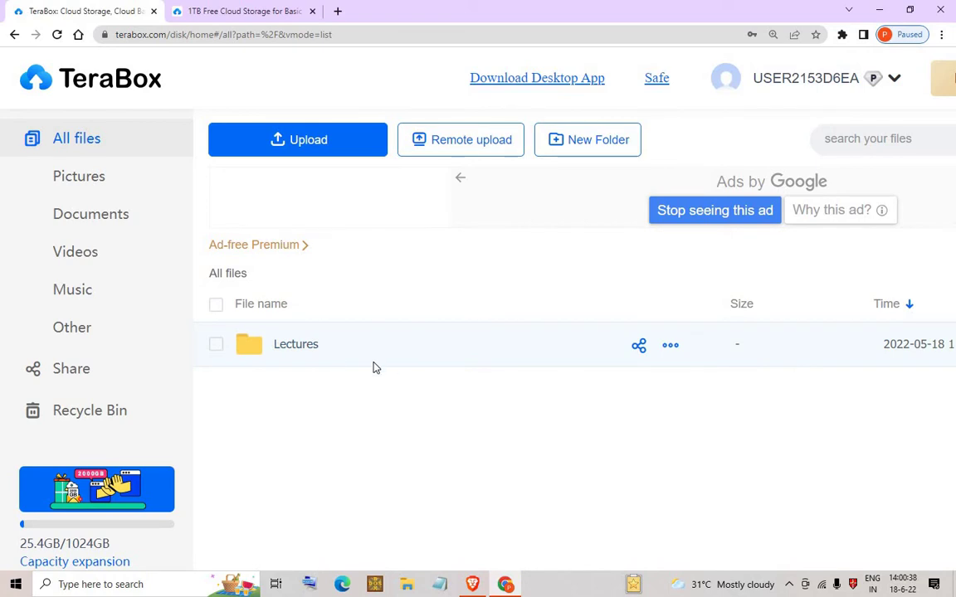
Look inside Lectures, return to the All files root, zoom back out, and reveal the upload choices.
click(312, 352)
scroll(390, 429, down, 6)
scroll(332, 477, up, 6)
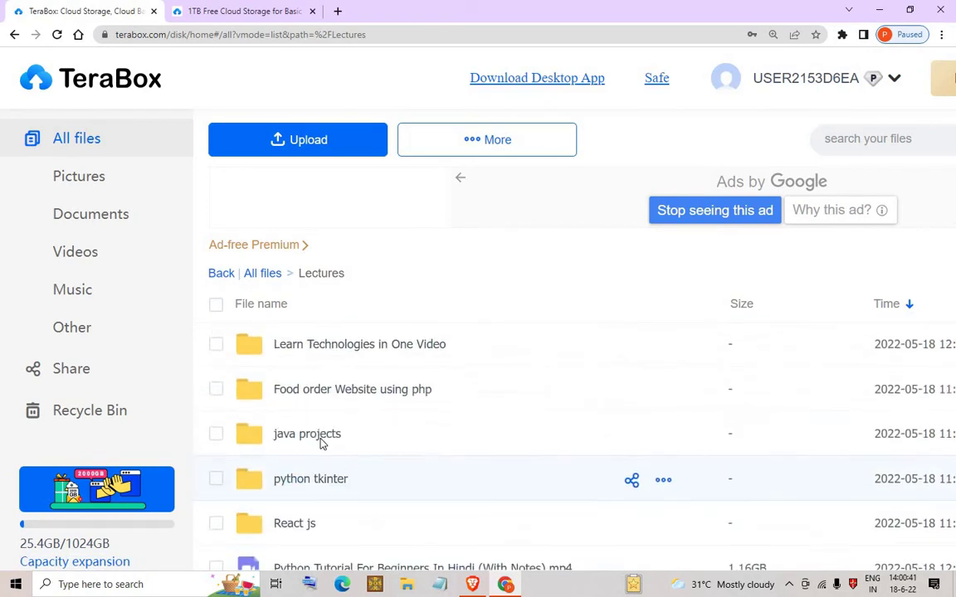
click(263, 274)
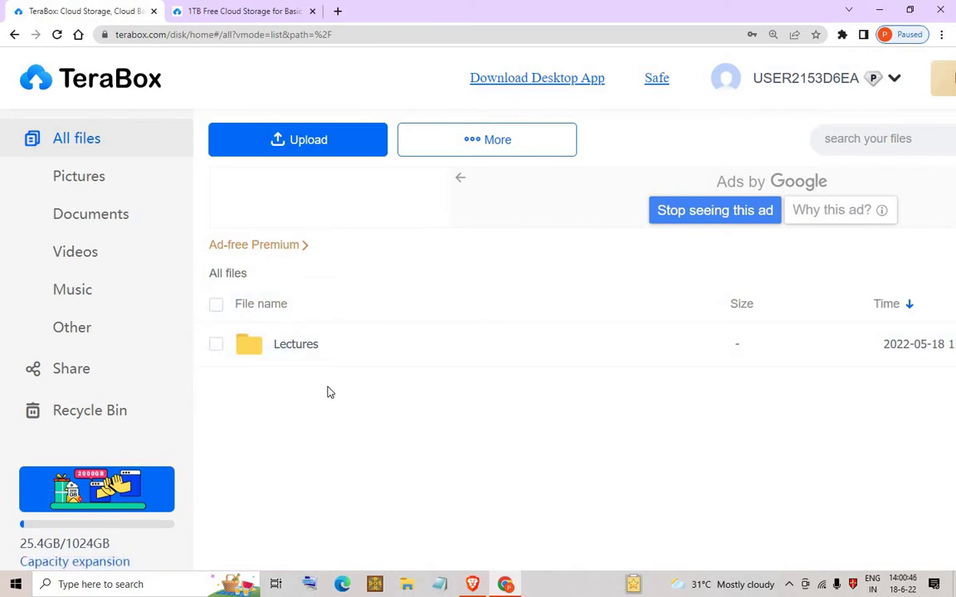
key(ctrl+minus)
mouse_move(258, 139)
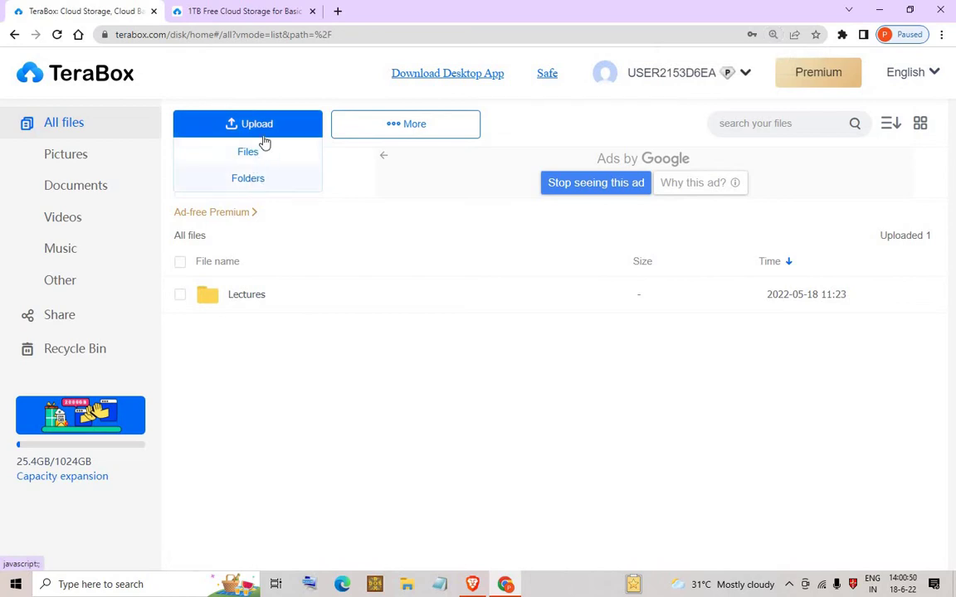
Start a folder upload, then cancel the folder picker without uploading anything.
click(257, 185)
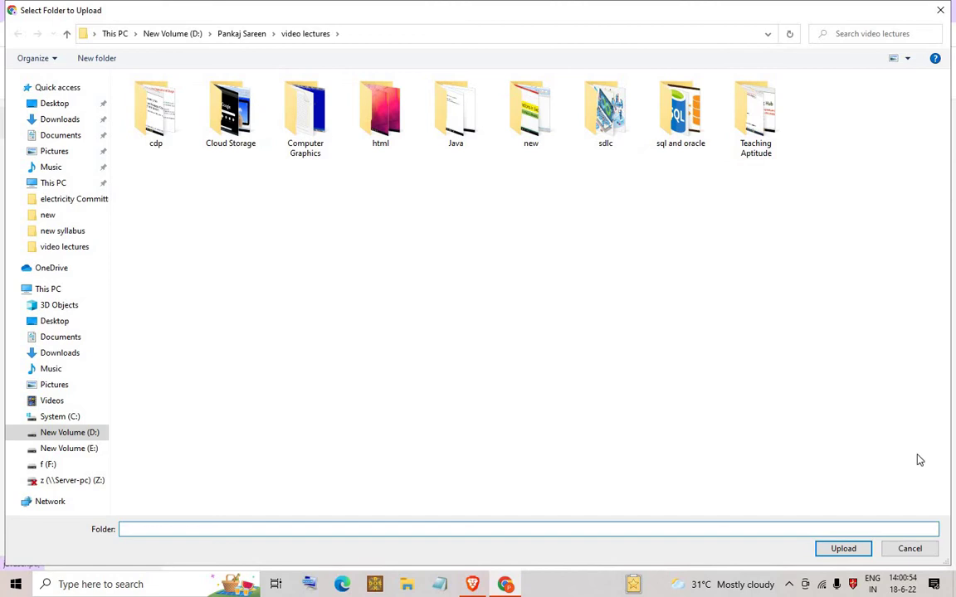
click(909, 549)
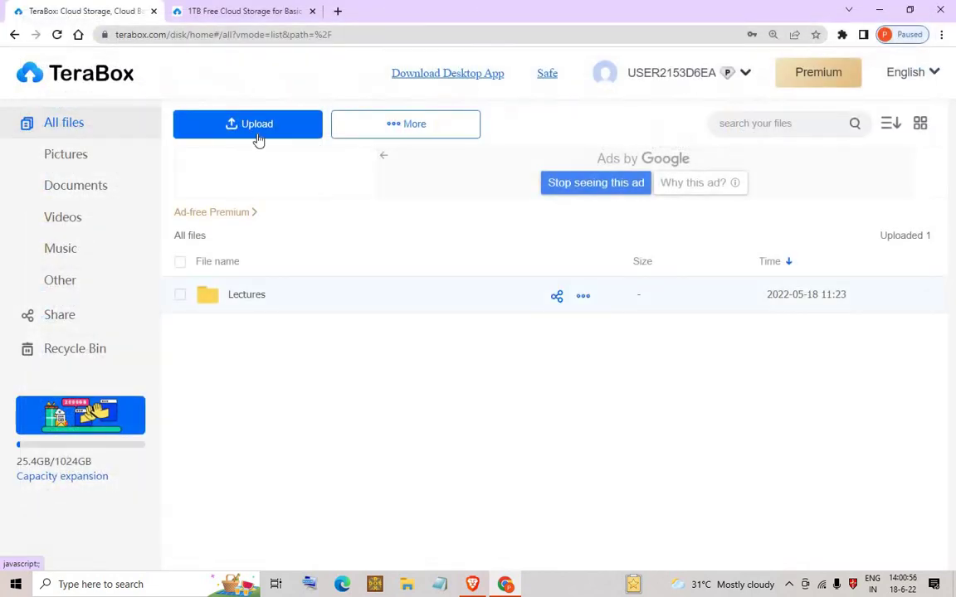
mouse_move(257, 133)
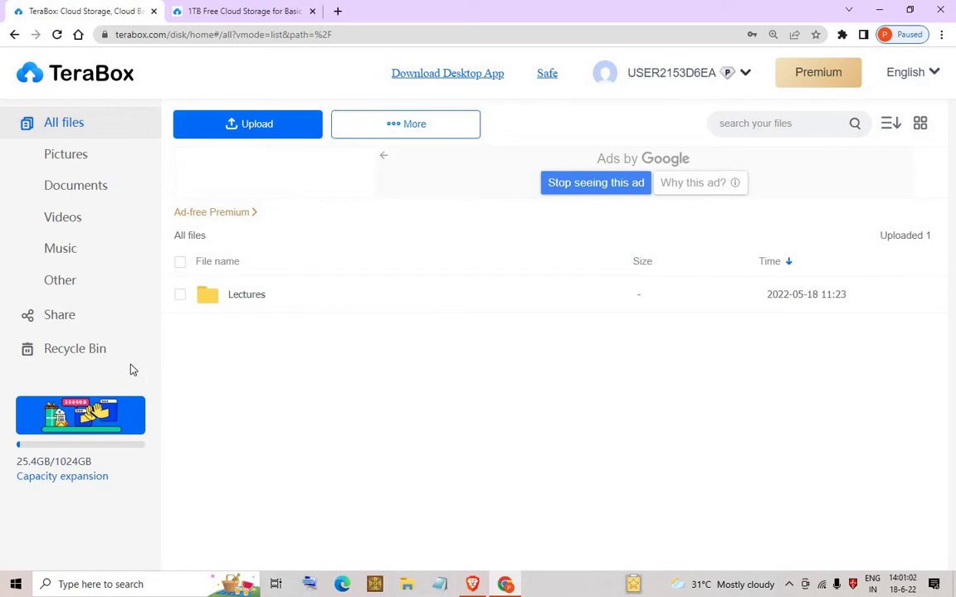
Check the Pictures and Documents categories, then peek into Lectures and return to All files.
click(76, 160)
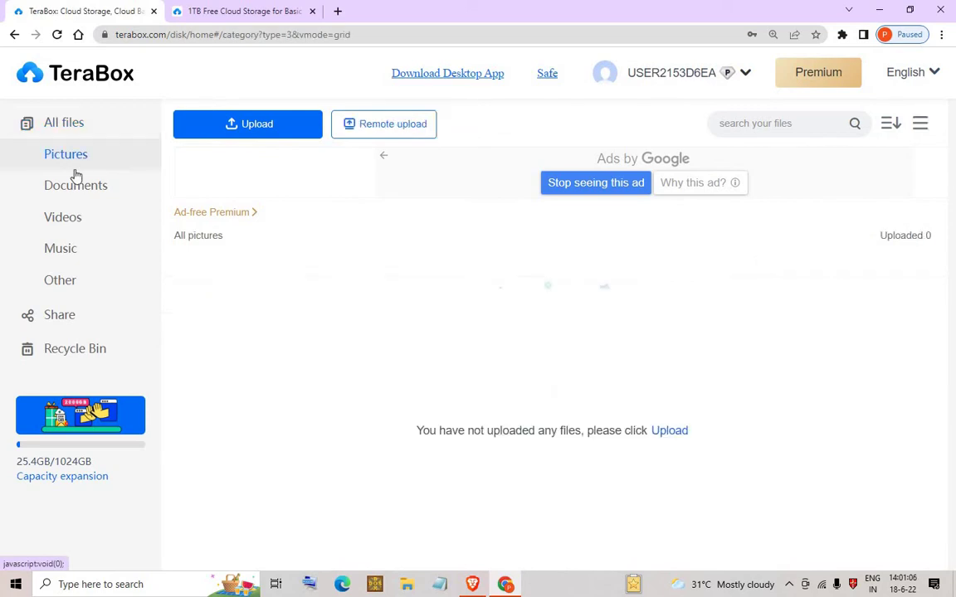
click(100, 186)
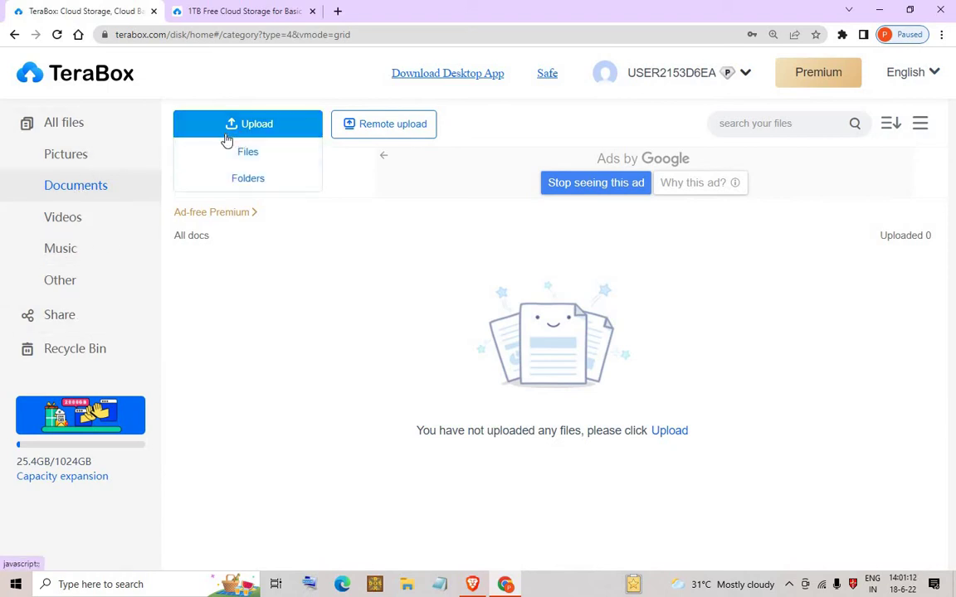
click(75, 124)
double_click(221, 338)
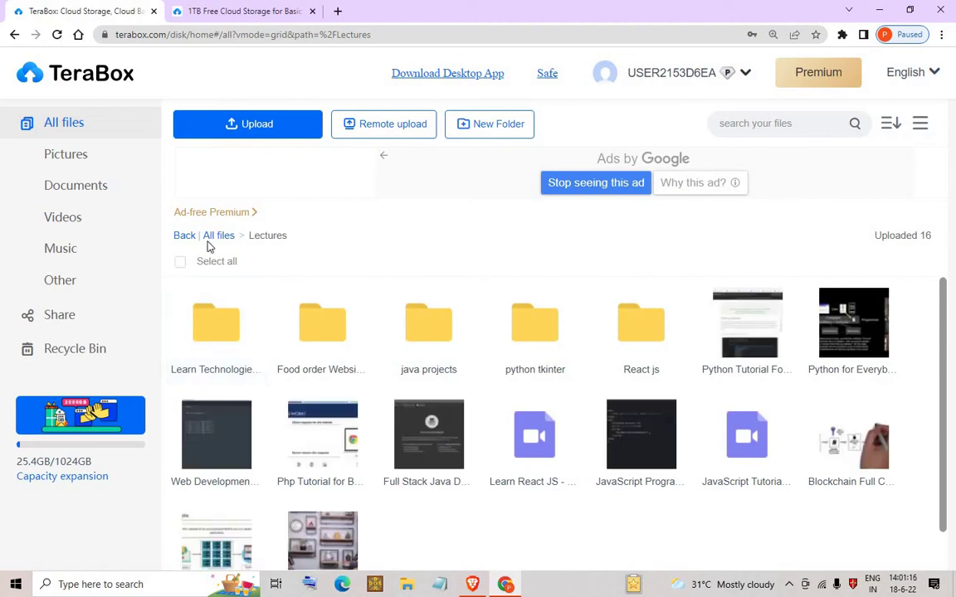
click(219, 237)
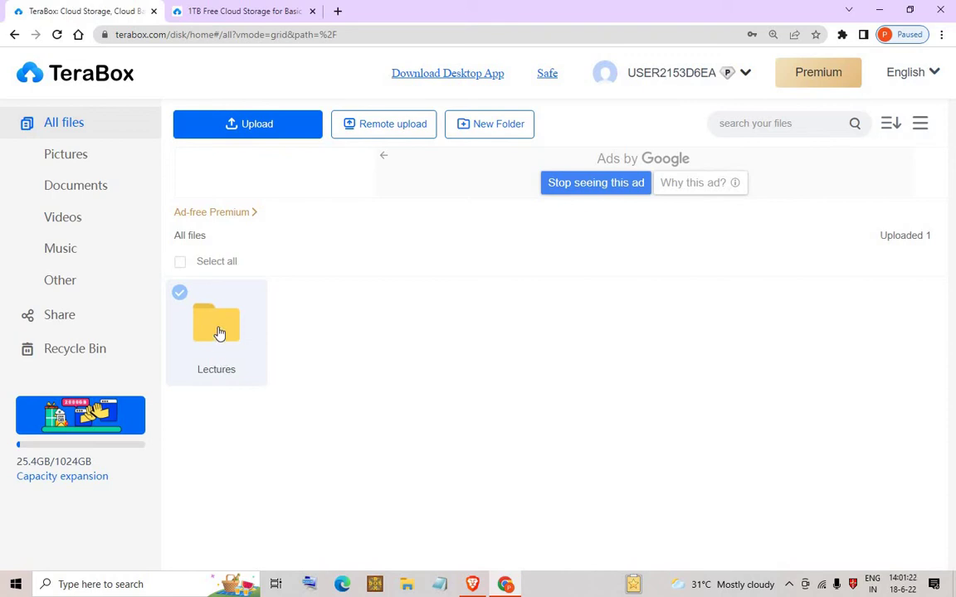
Tick the Lectures folder and reveal the More menu's share, download and delete options.
click(179, 292)
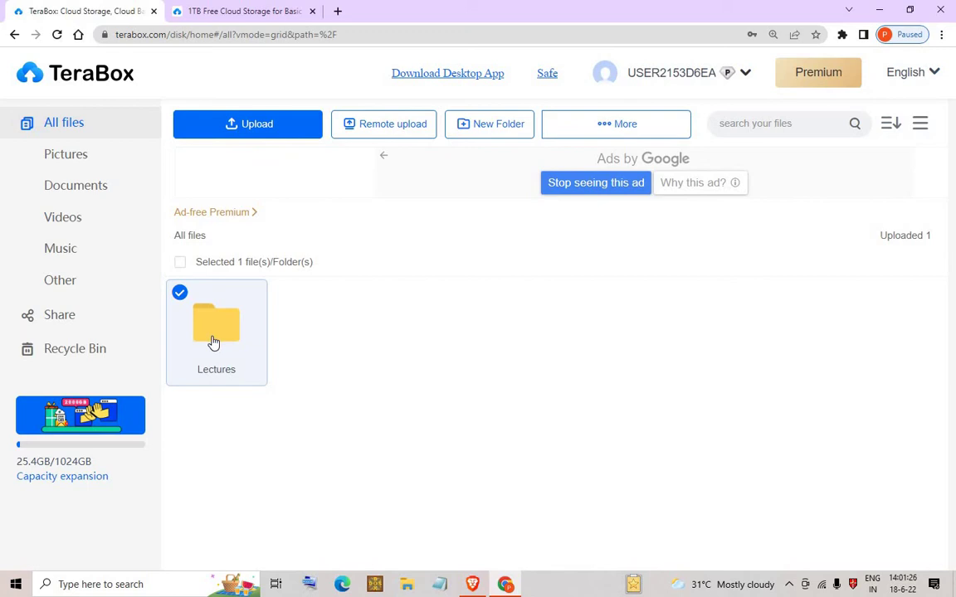
mouse_move(608, 130)
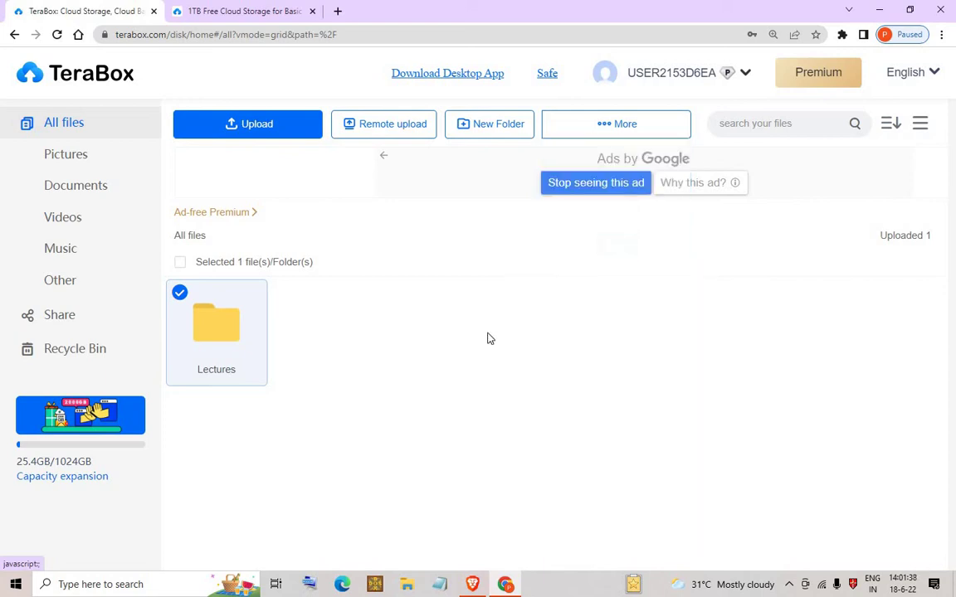
mouse_move(641, 143)
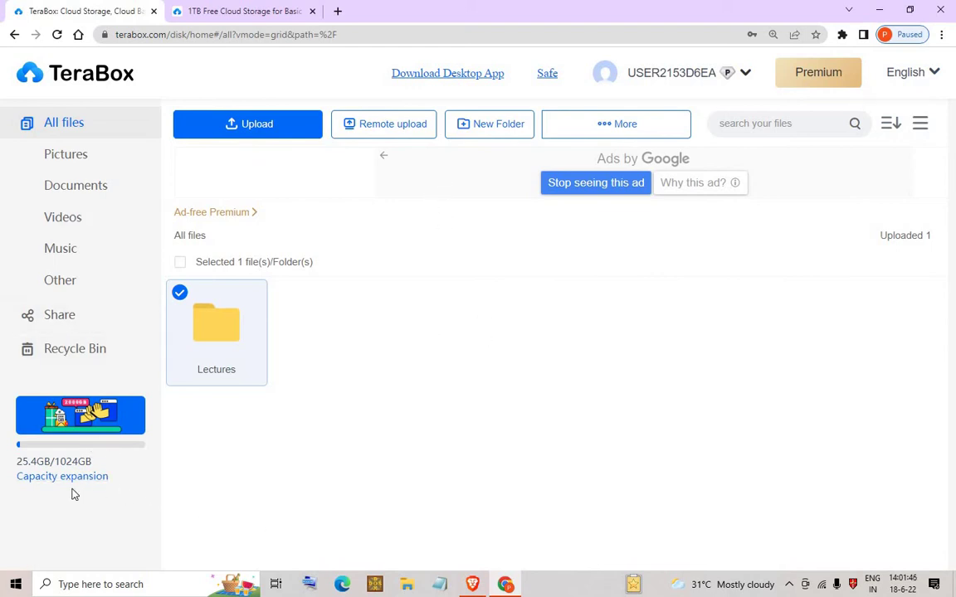
Show the Premium pricing page at 100% zoom and highlight its 13+ benefits claim.
click(249, 12)
key(ctrl+minus)
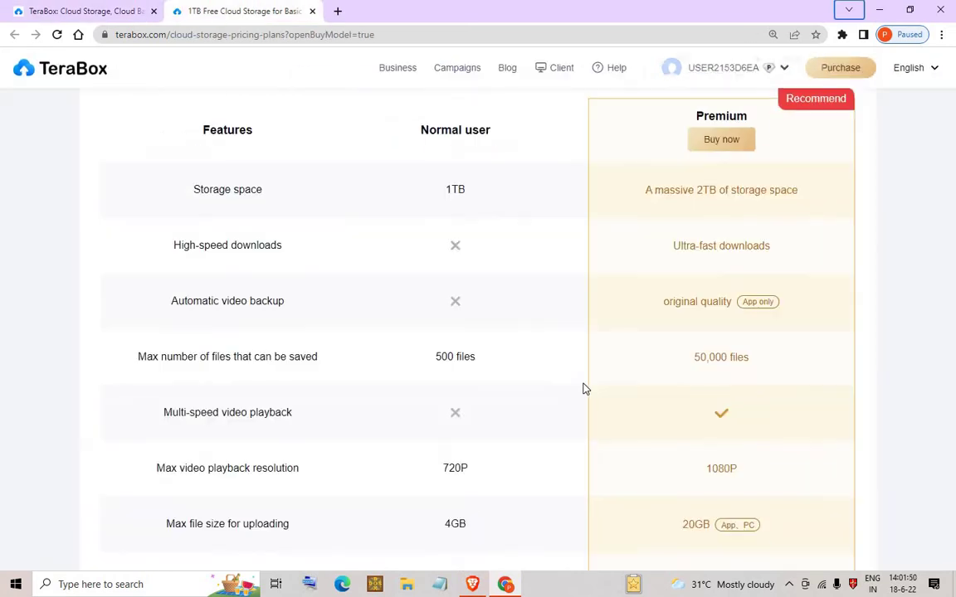
scroll(583, 389, up, 5)
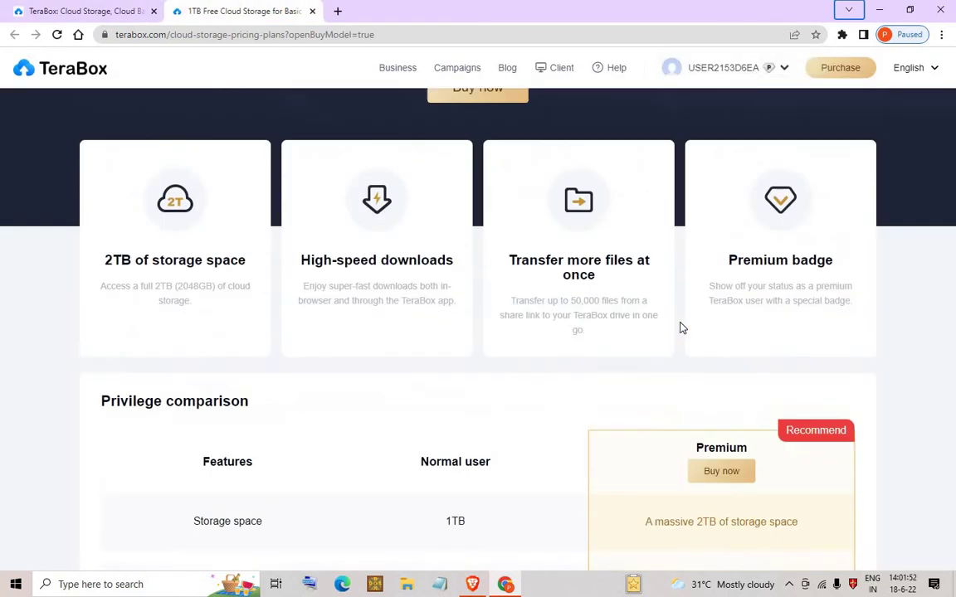
scroll(522, 355, down, 1)
scroll(520, 352, up, 1)
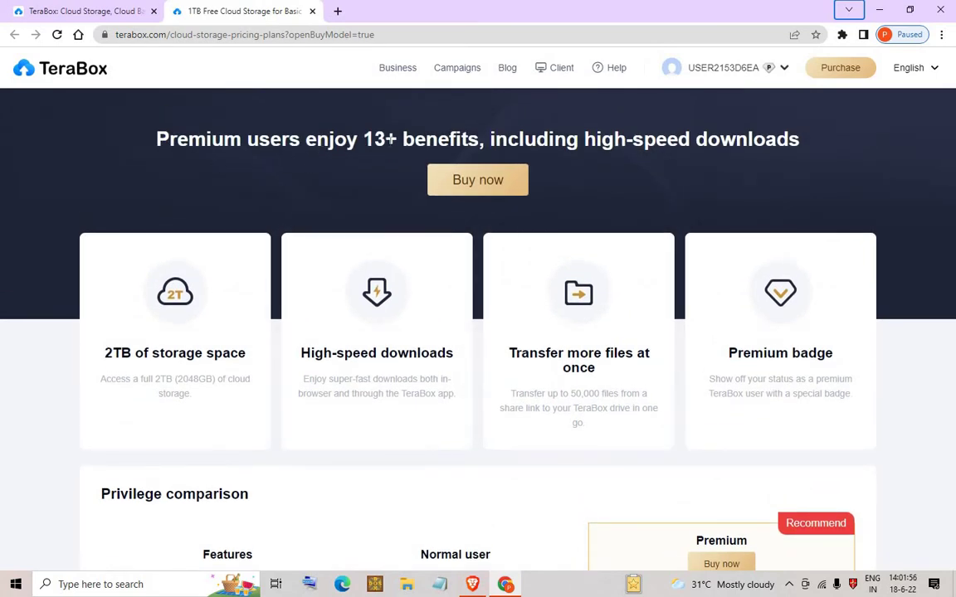
drag(359, 139, 425, 139)
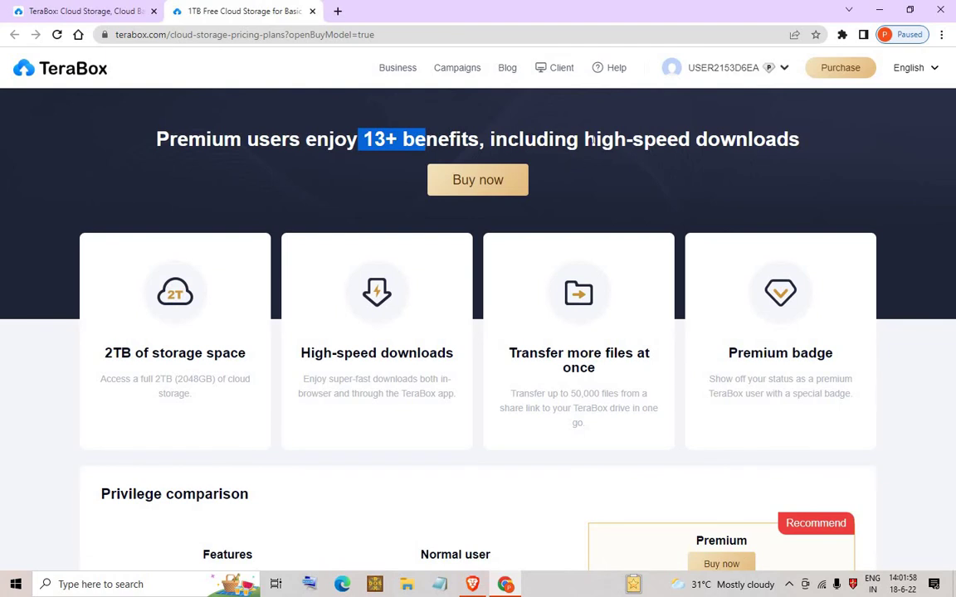
Highlight the storage comparison: 1TB for free users versus 2TB for Premium.
scroll(561, 422, down, 3)
scroll(498, 390, down, 3)
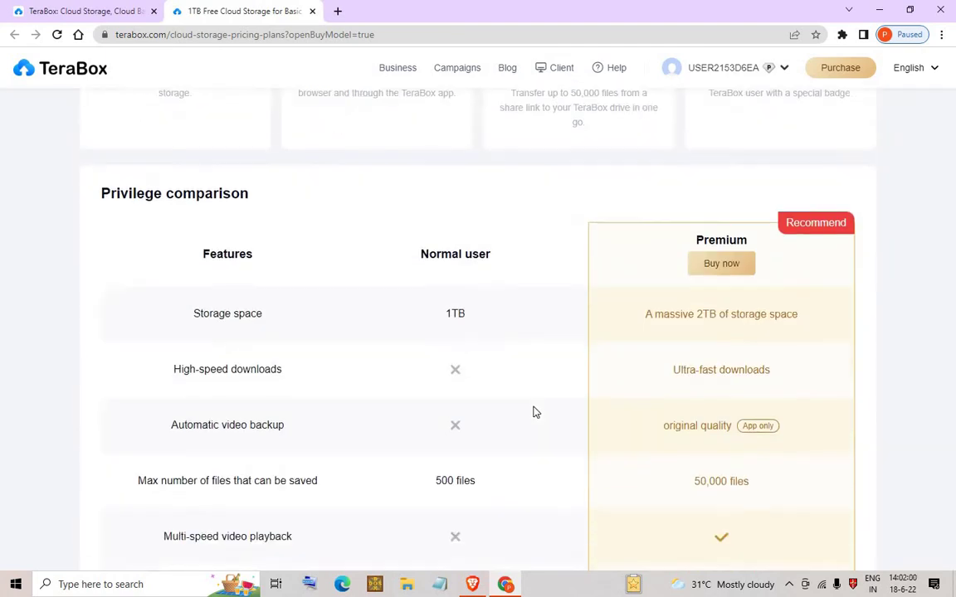
scroll(475, 381, up, 2)
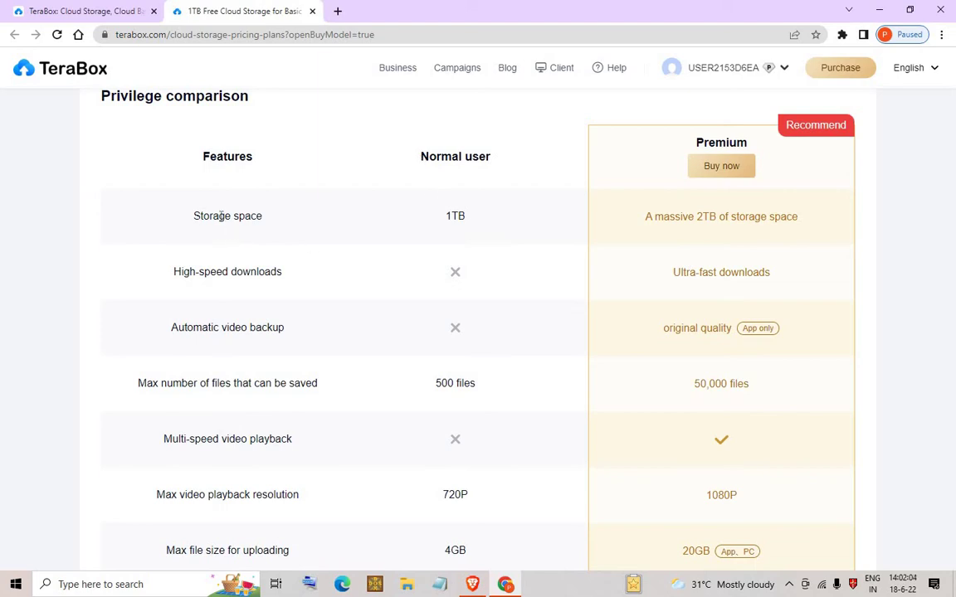
double_click(443, 219)
drag(664, 216, 726, 218)
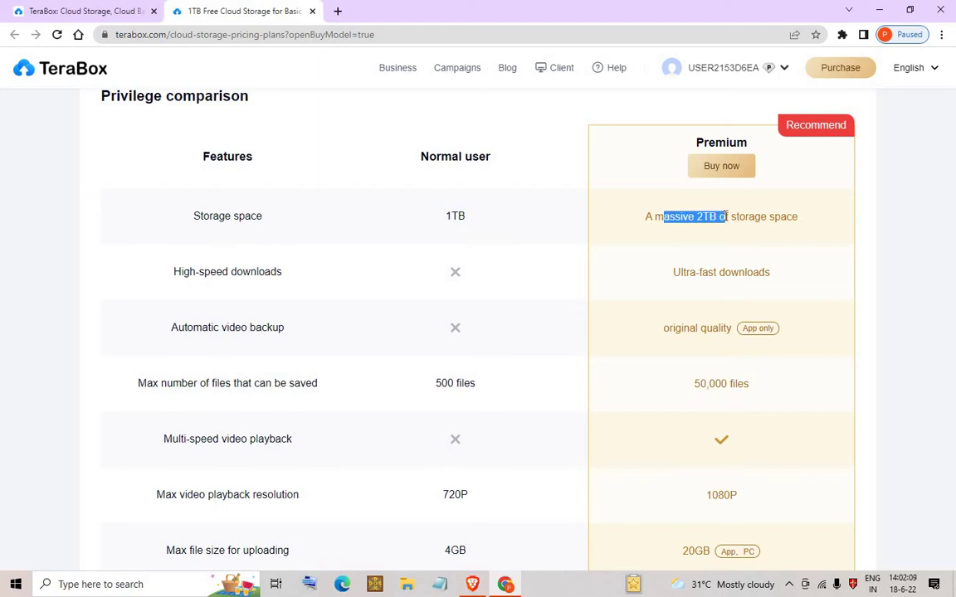
click(679, 230)
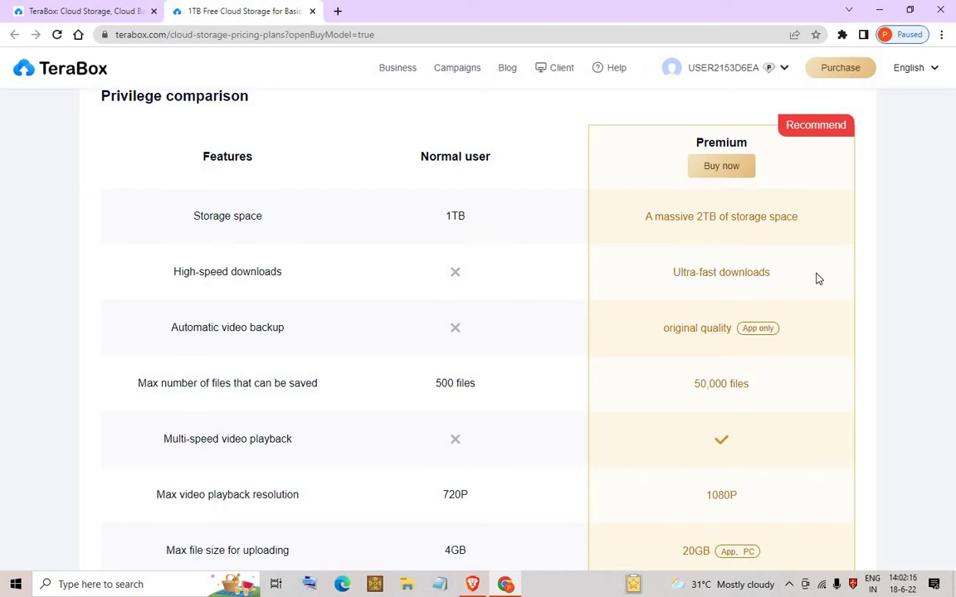
Highlight the ultra-fast downloads, original-quality video backup and maximum-files rows of the comparison table.
drag(807, 277, 698, 273)
drag(669, 328, 734, 332)
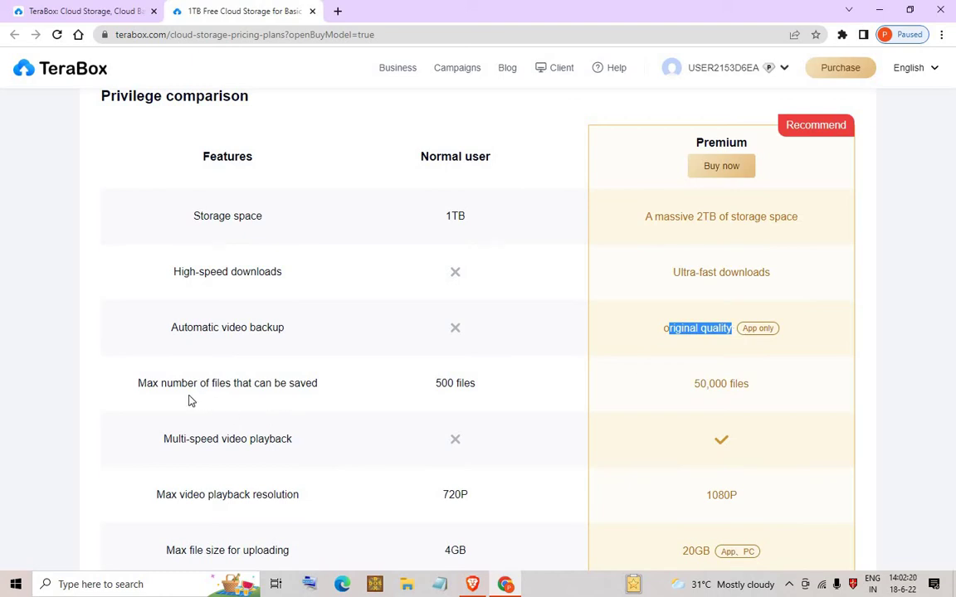
drag(182, 383, 281, 384)
drag(462, 375, 787, 392)
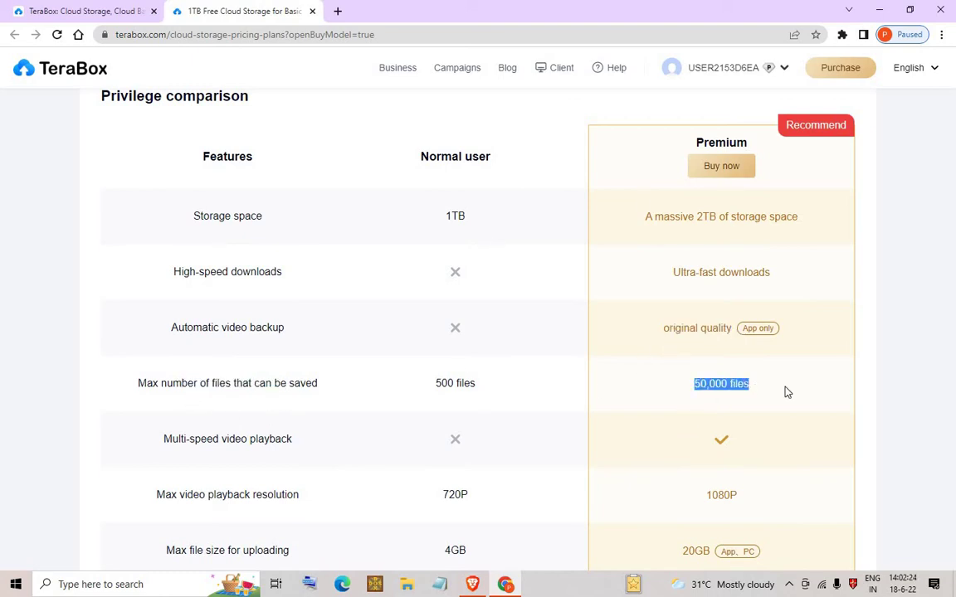
scroll(523, 419, down, 4)
scroll(384, 265, up, 4)
scroll(333, 433, down, 5)
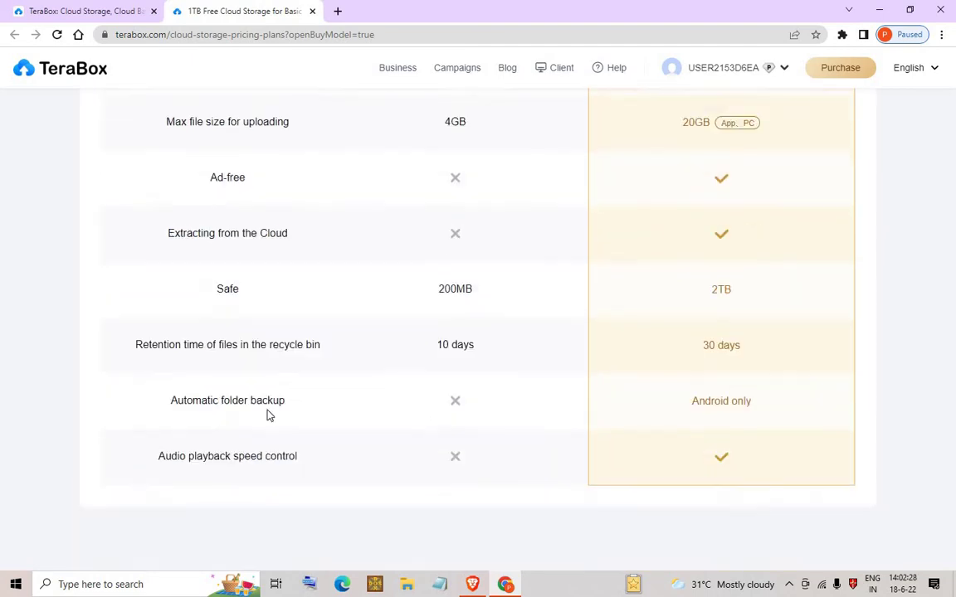
scroll(550, 378, up, 9)
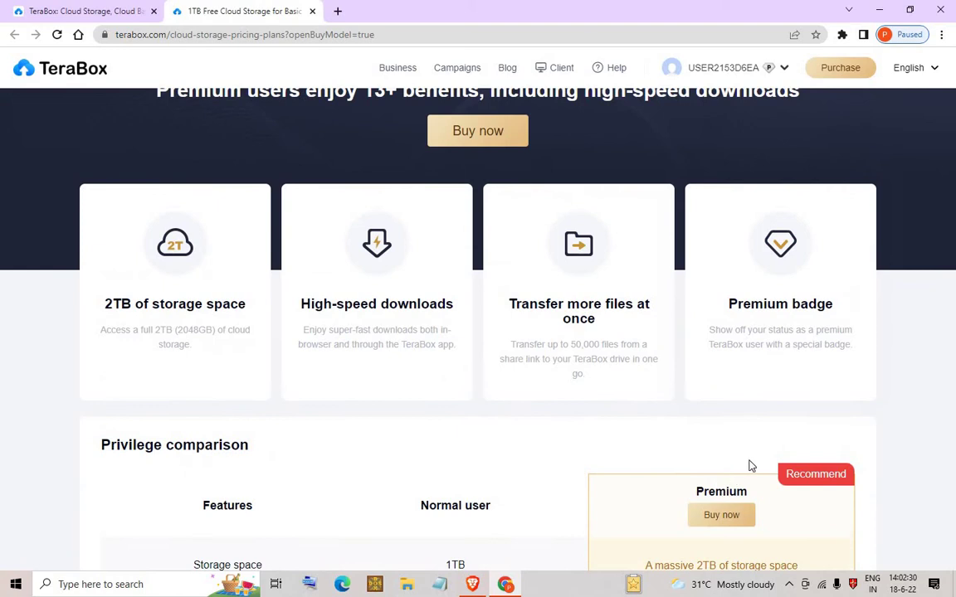
scroll(474, 177, up, 1)
Use Buy now to list the ₹319.00, ₹409.00 and ₹1,179.00 Premium plans.
click(458, 190)
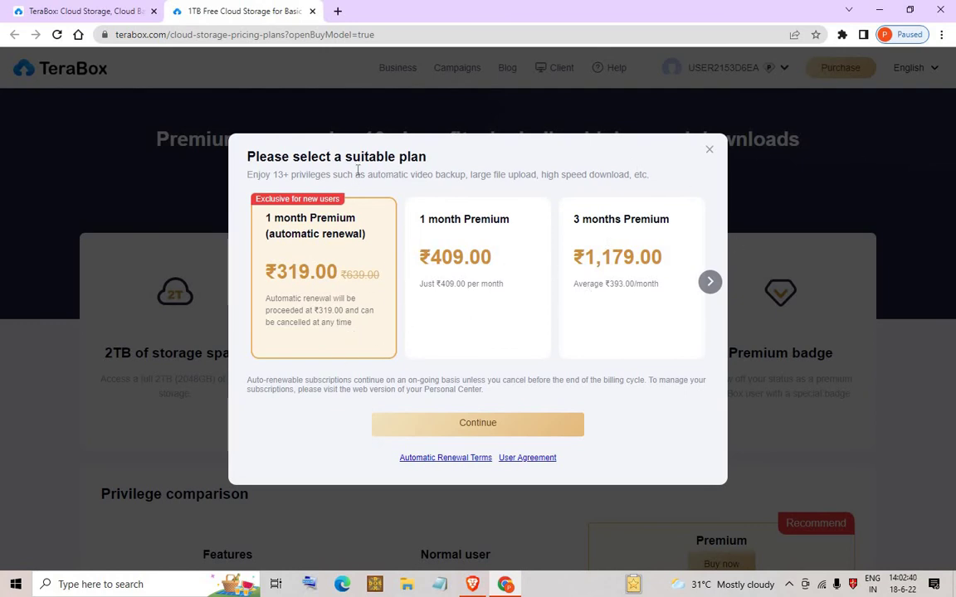
click(313, 11)
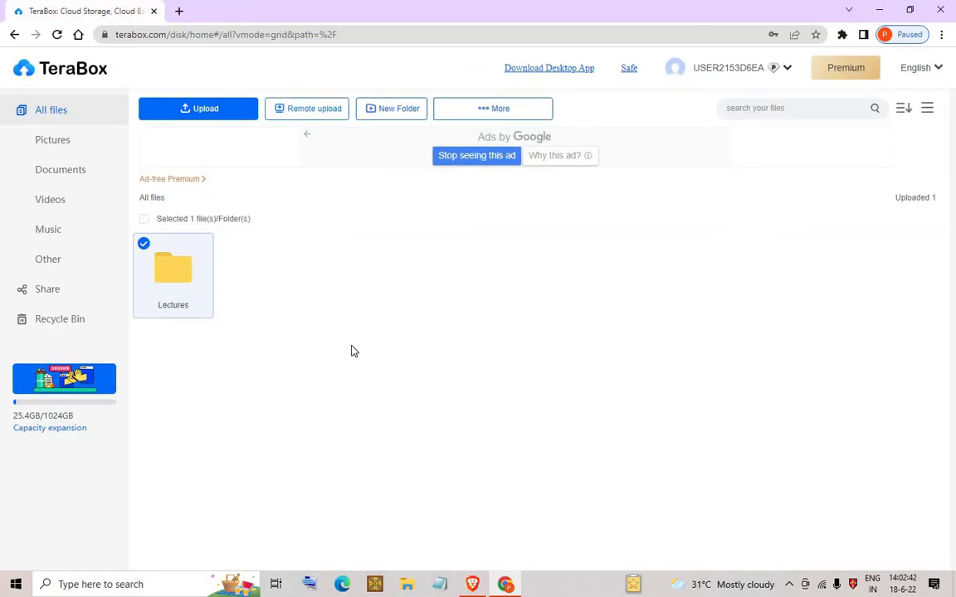
click(144, 244)
click(390, 109)
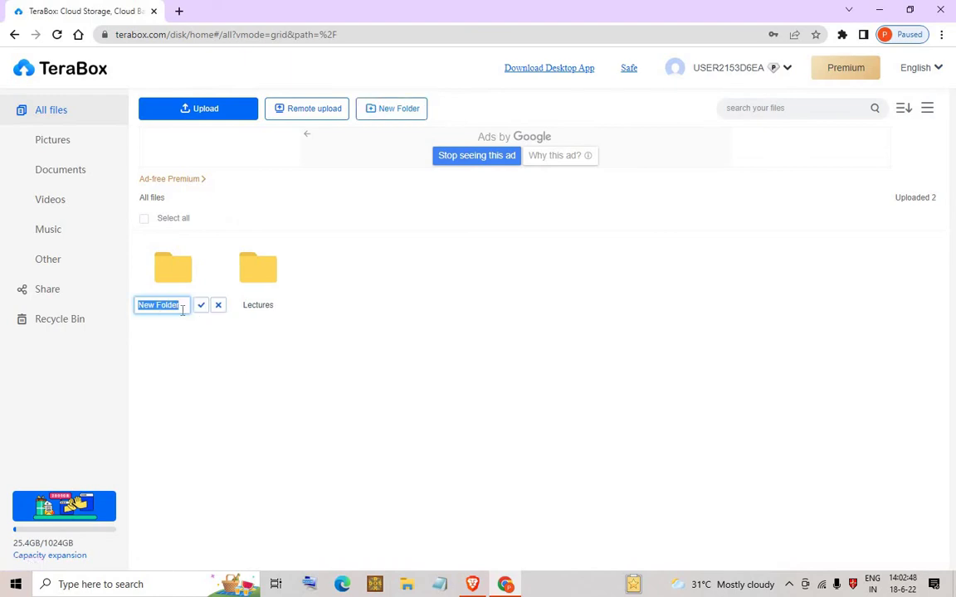
text(my videos)
click(200, 306)
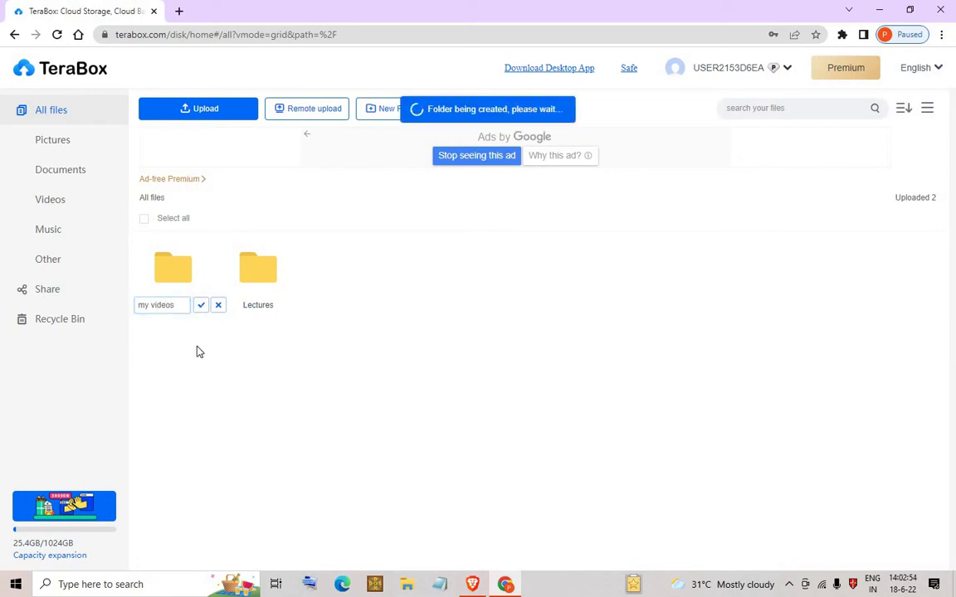
double_click(266, 278)
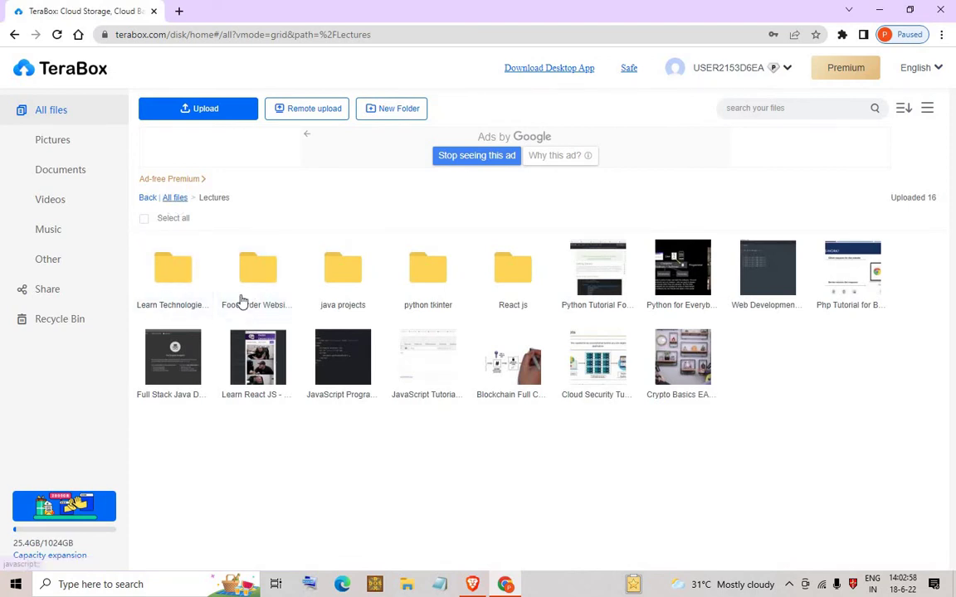
click(174, 197)
double_click(260, 284)
double_click(261, 284)
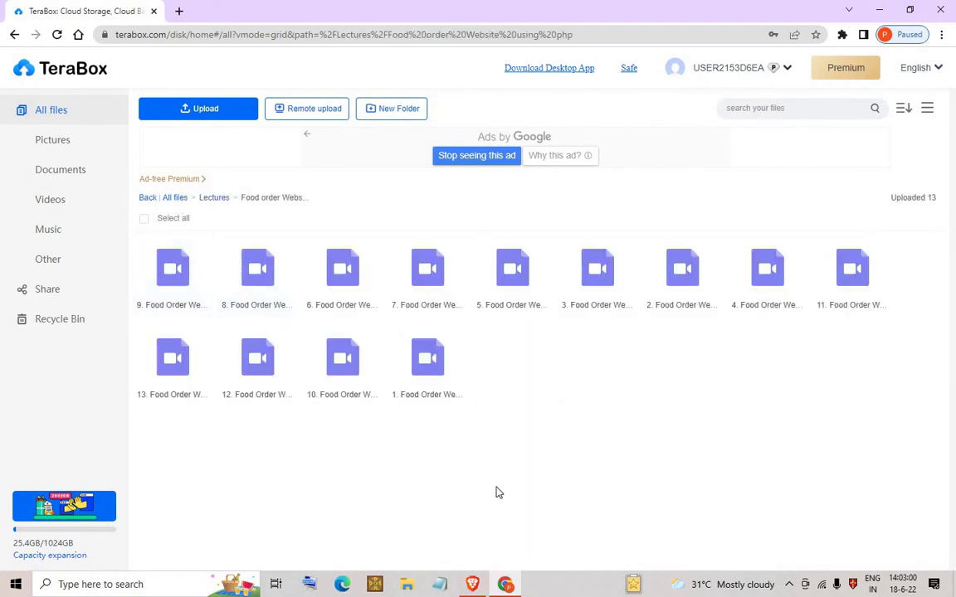
click(174, 198)
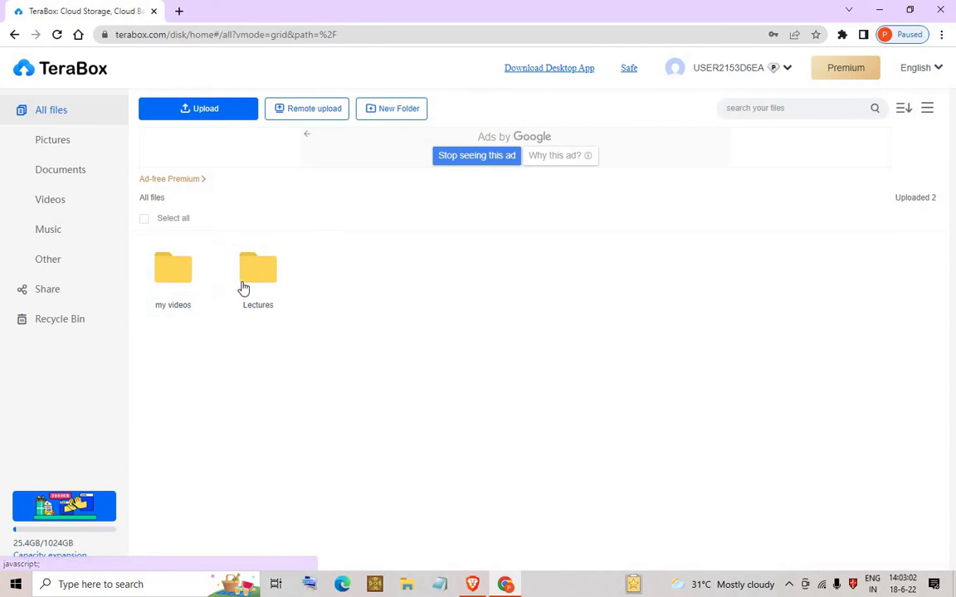
double_click(180, 275)
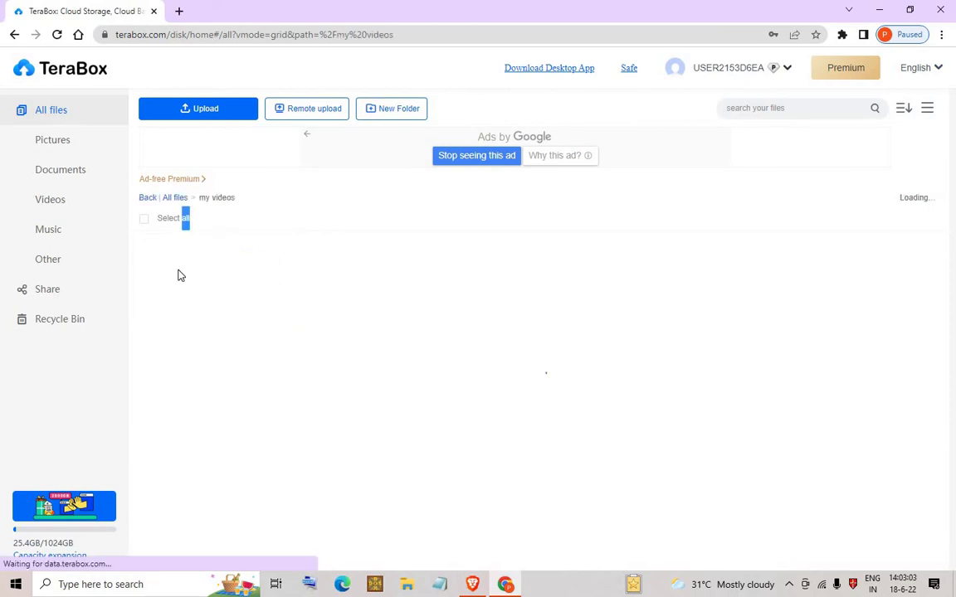
mouse_move(213, 107)
click(199, 132)
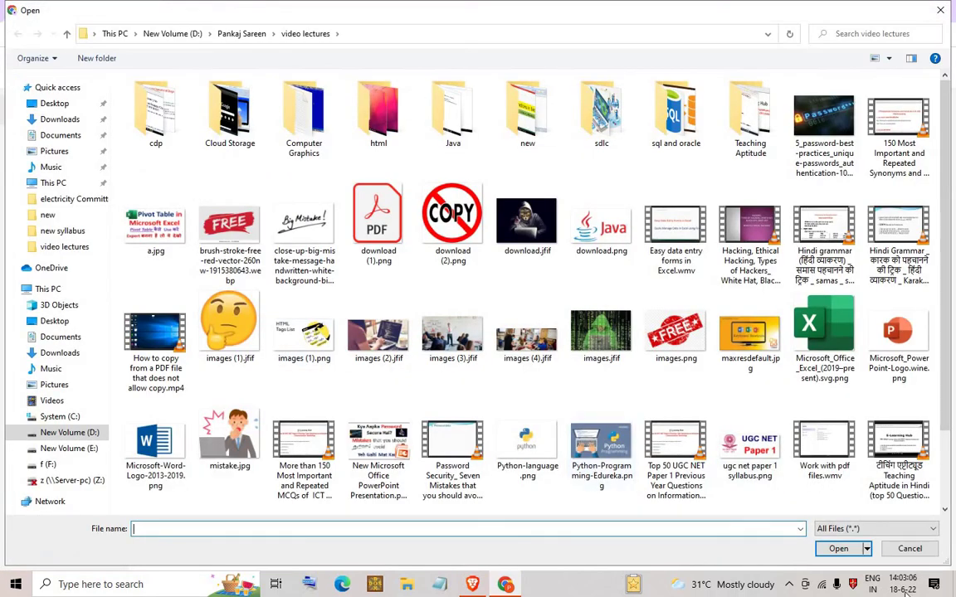
key(Escape)
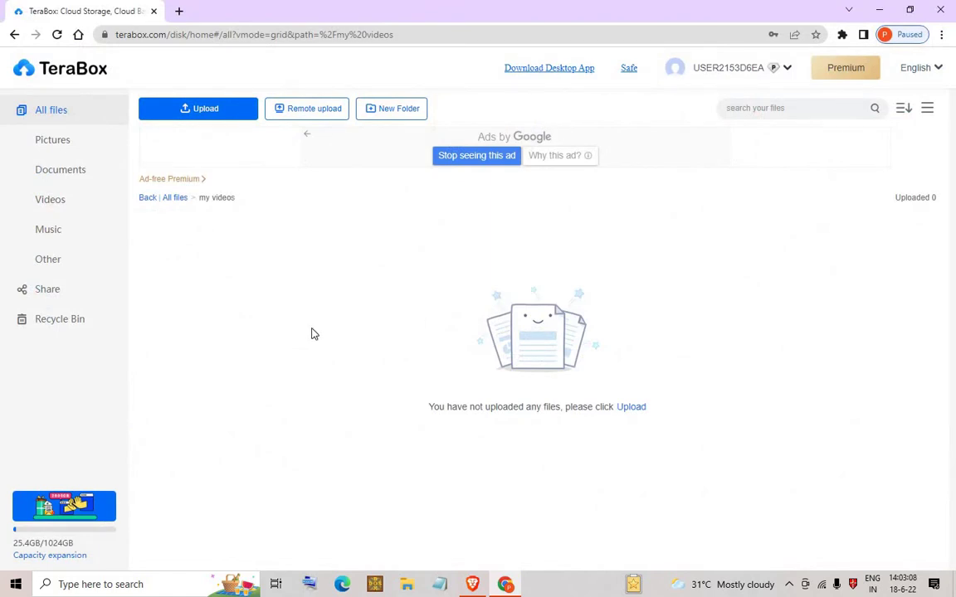
Check the Recycle Bin, then delete the my videos folder and confirm.
click(64, 327)
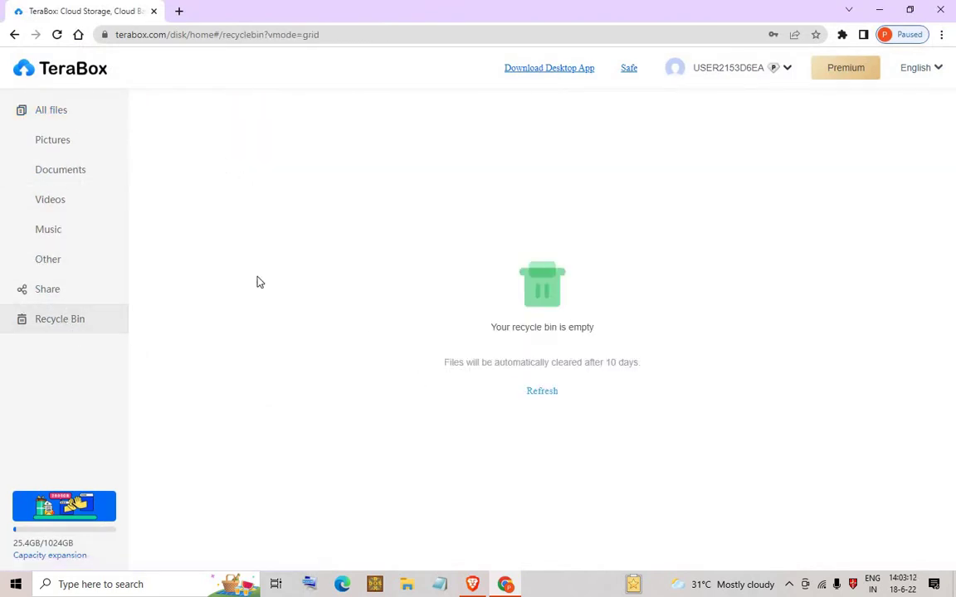
click(60, 121)
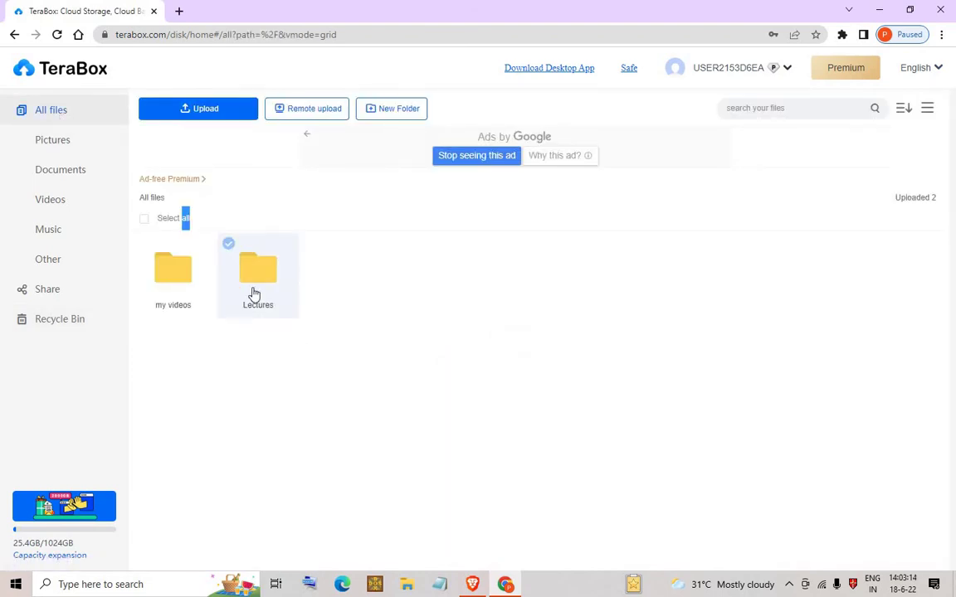
click(77, 321)
click(59, 111)
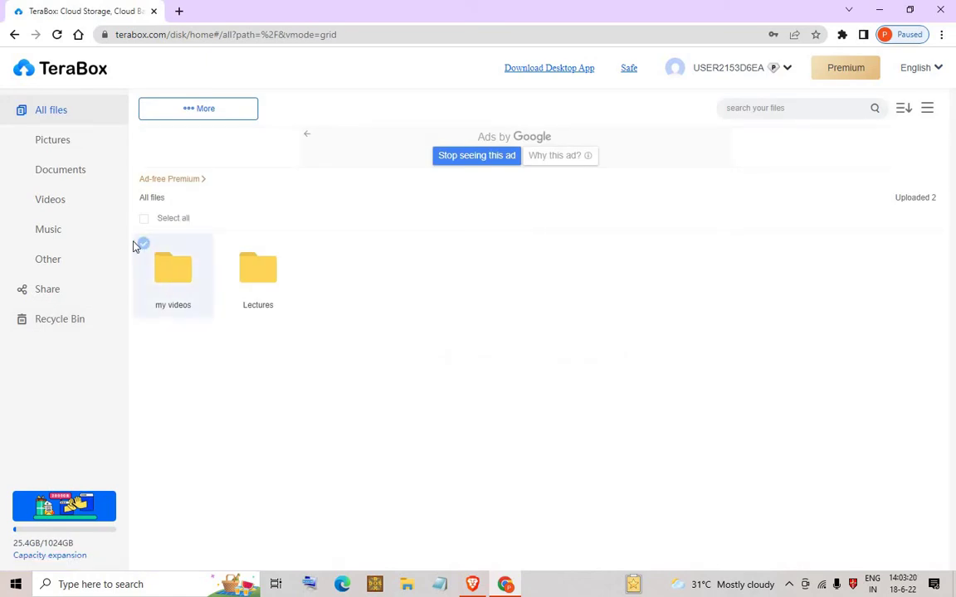
click(144, 245)
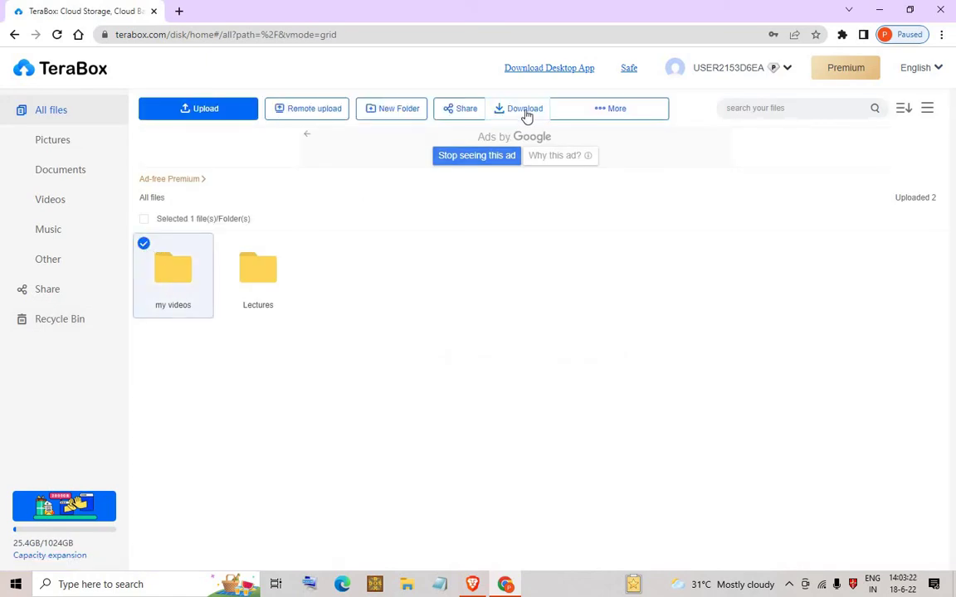
mouse_move(603, 110)
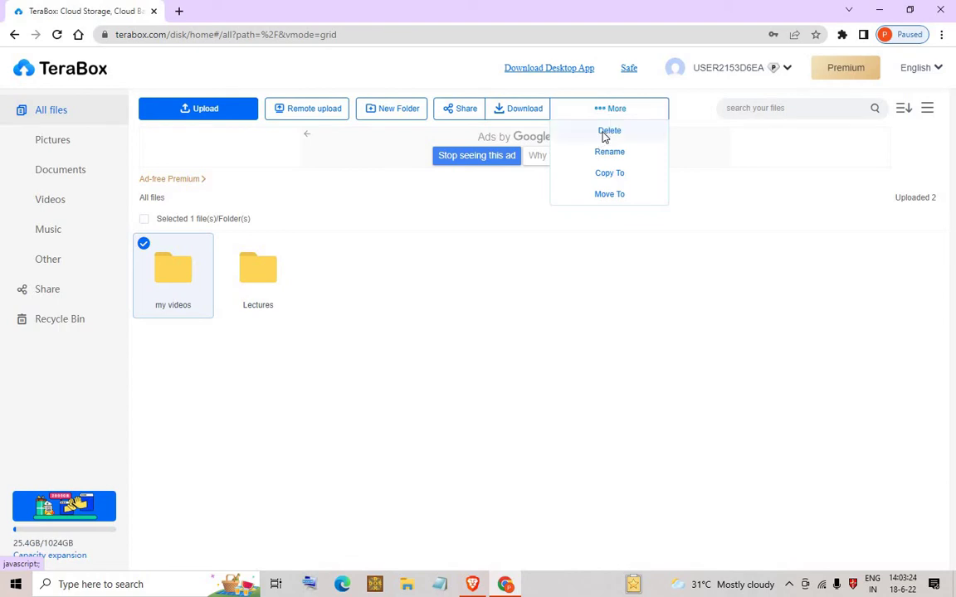
click(606, 132)
click(428, 321)
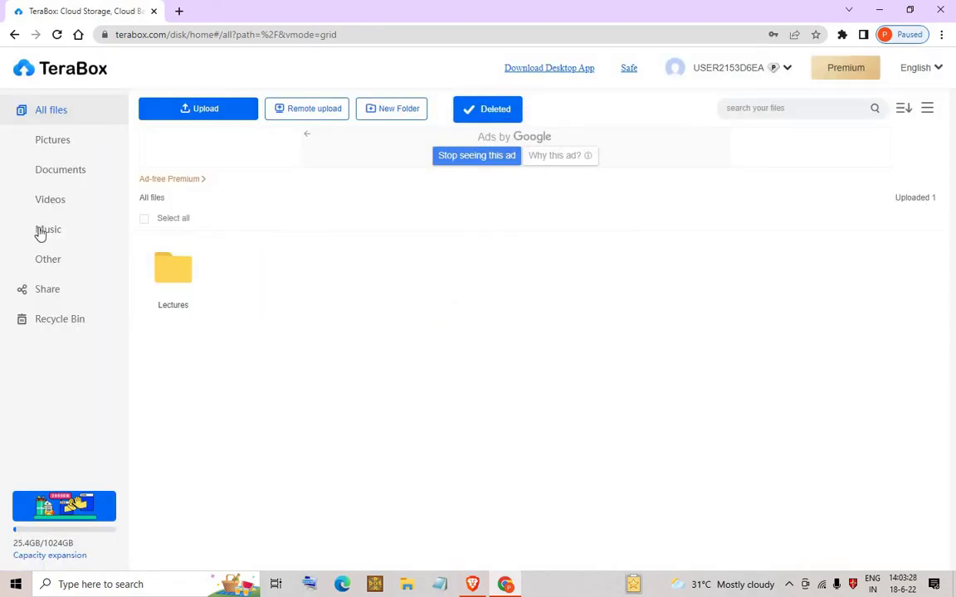
Restore my videos from the Recycle Bin and select it again in All files.
click(72, 324)
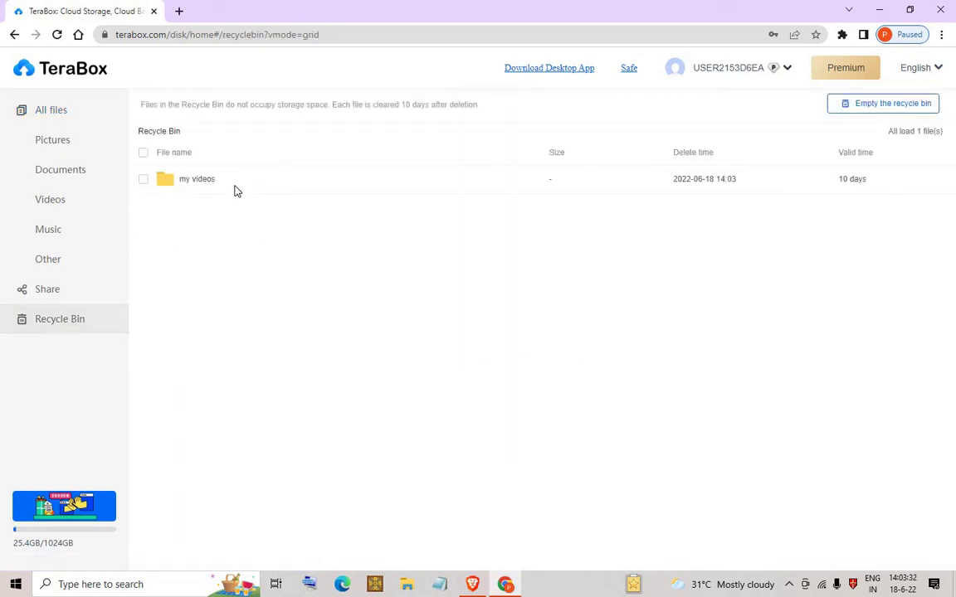
click(143, 179)
click(303, 154)
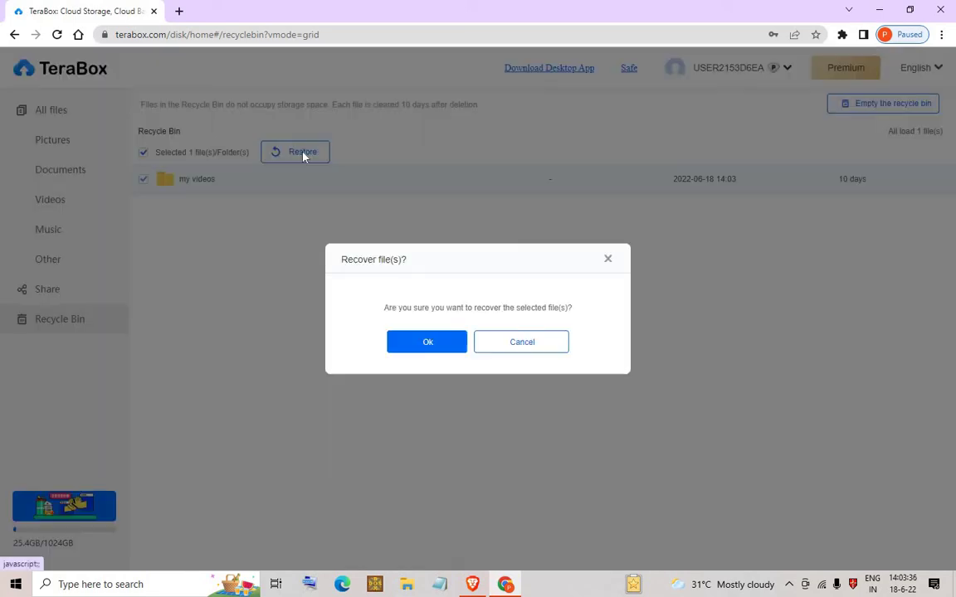
click(424, 343)
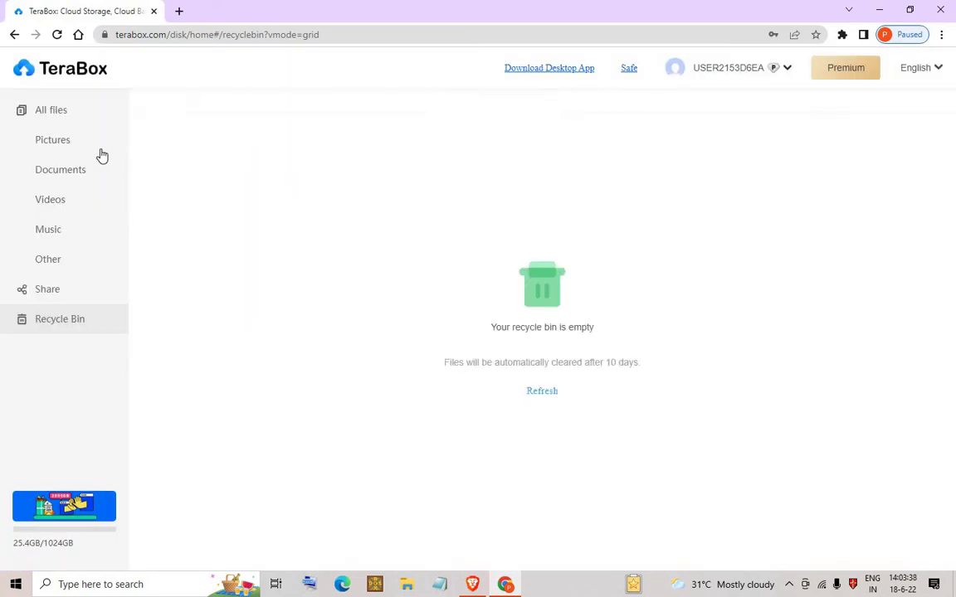
click(58, 111)
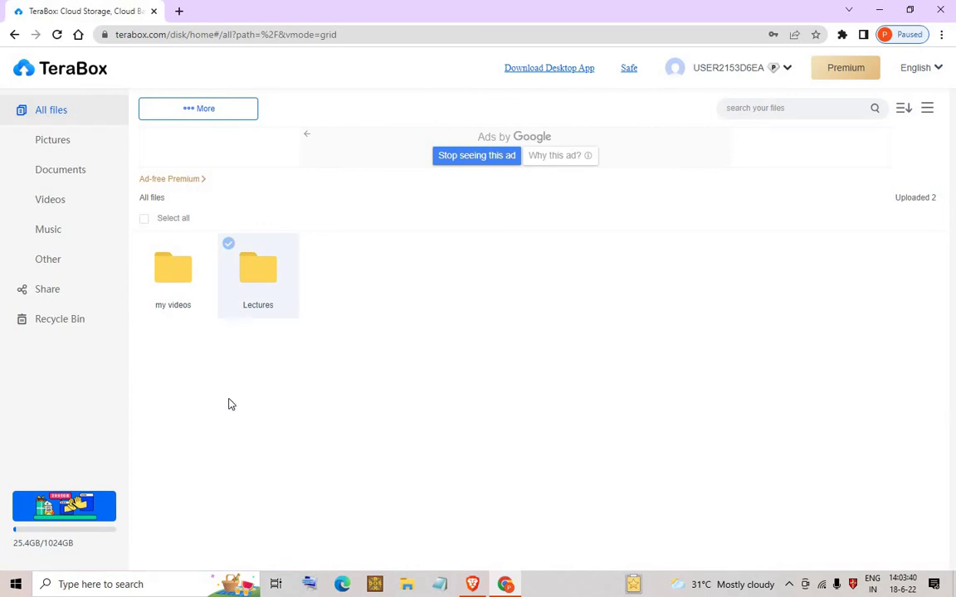
click(145, 245)
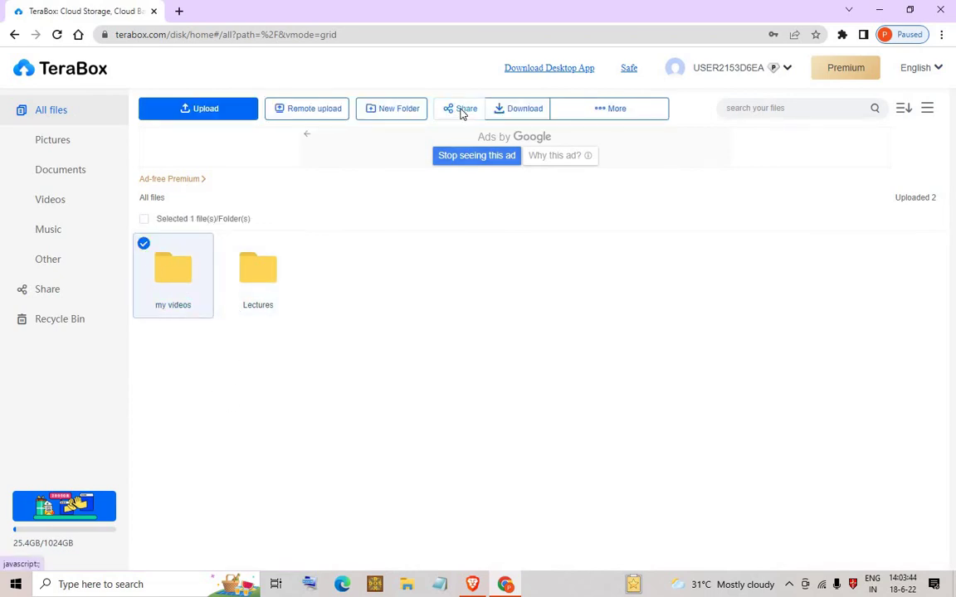
click(462, 111)
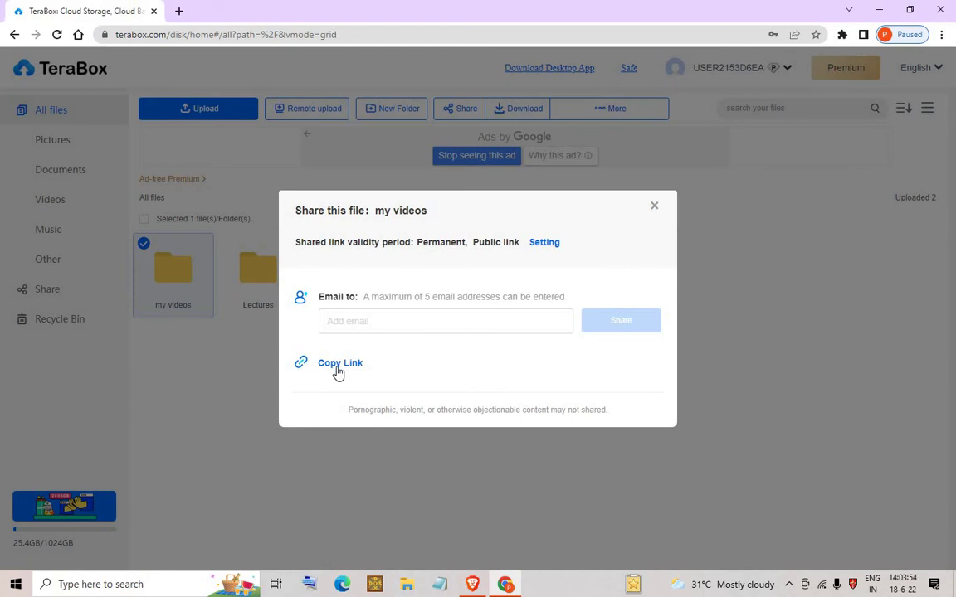
click(384, 322)
drag(370, 300, 559, 296)
click(398, 294)
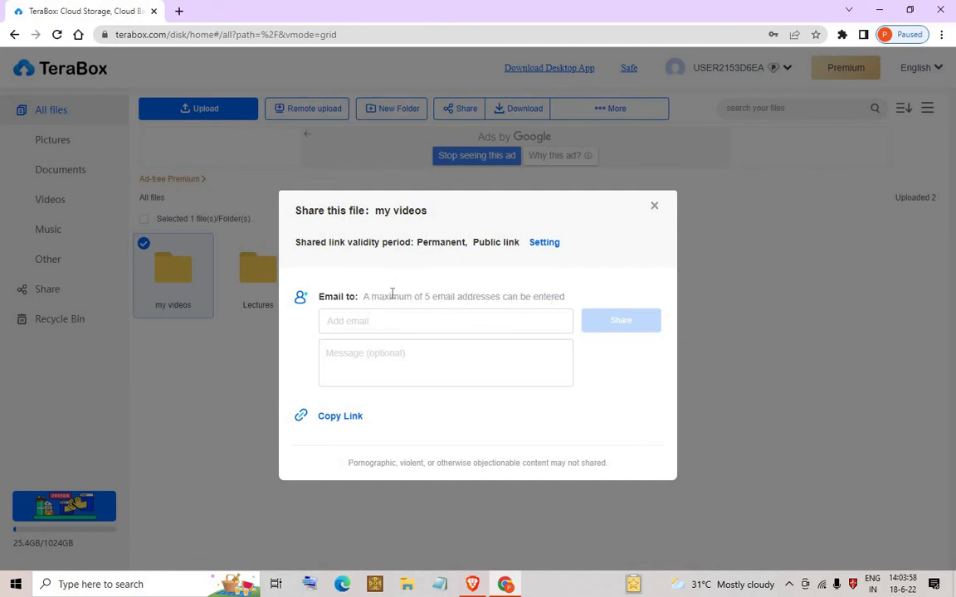
drag(389, 297, 513, 297)
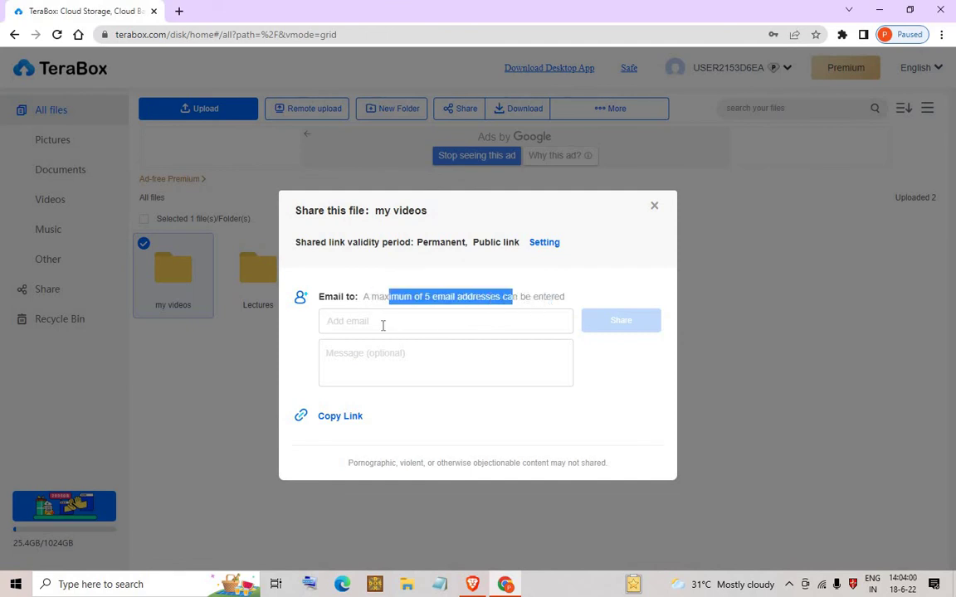
click(386, 326)
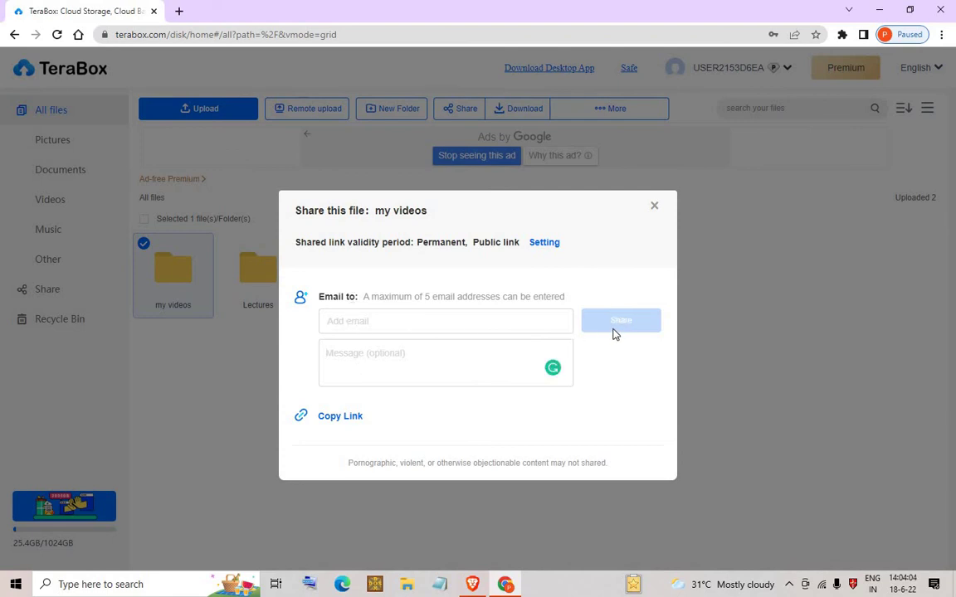
click(544, 242)
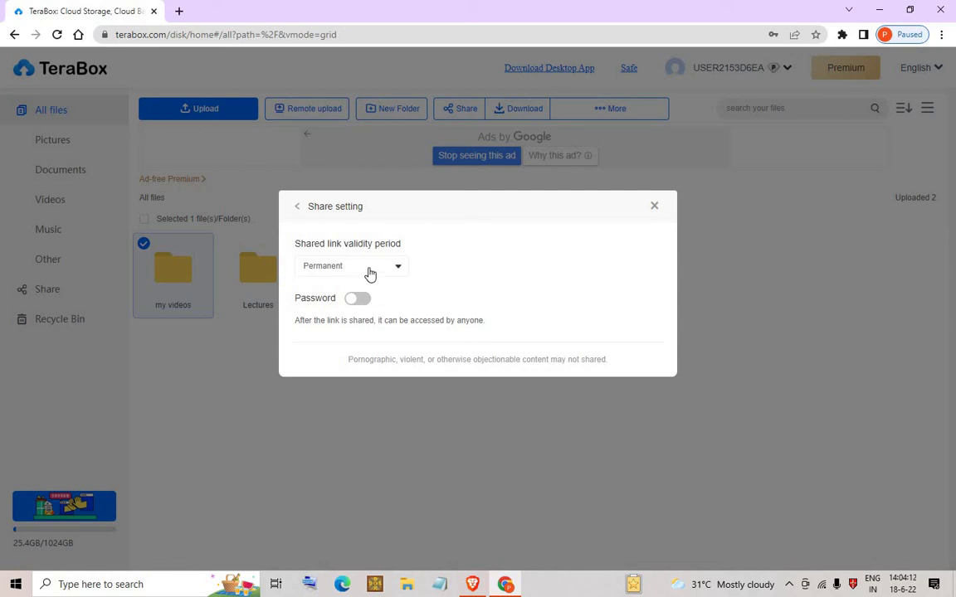
click(301, 209)
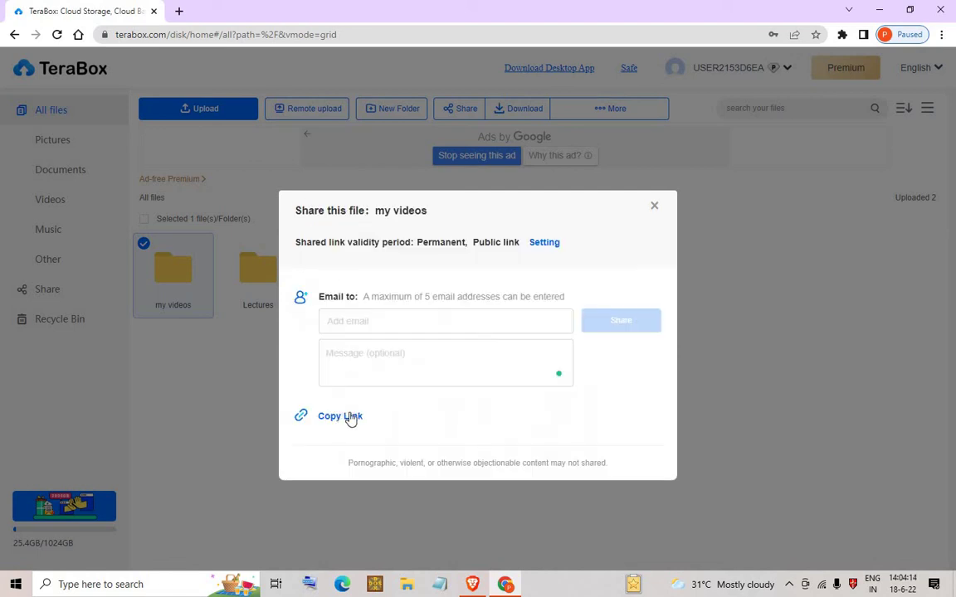
click(546, 245)
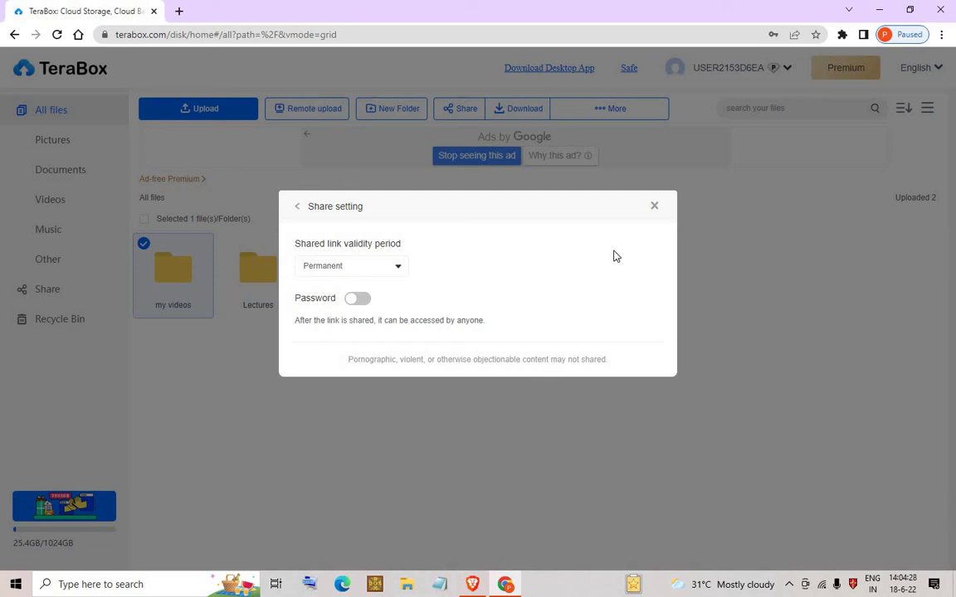
click(653, 206)
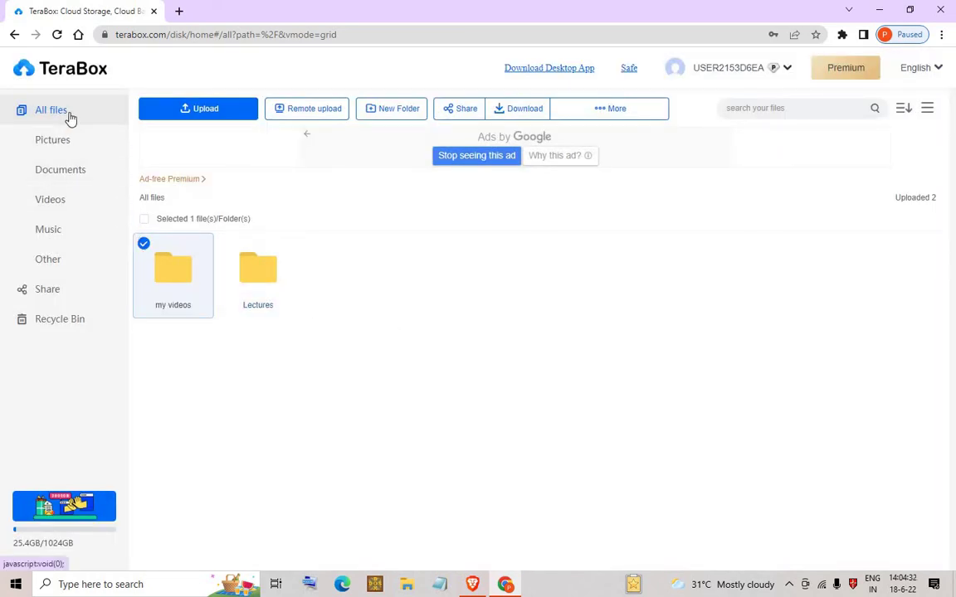
Uncheck the my videos folder so neither folder is selected.
click(145, 248)
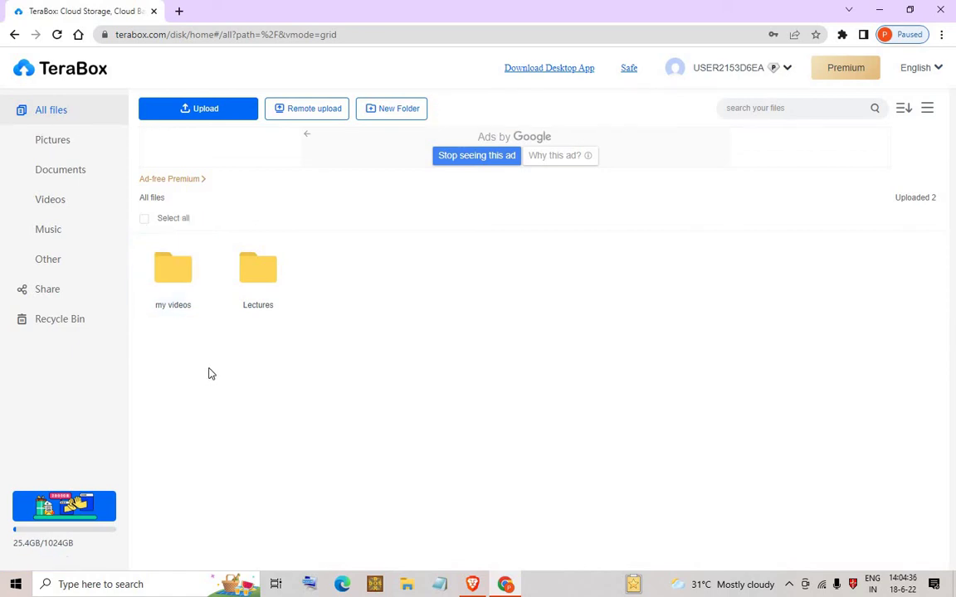